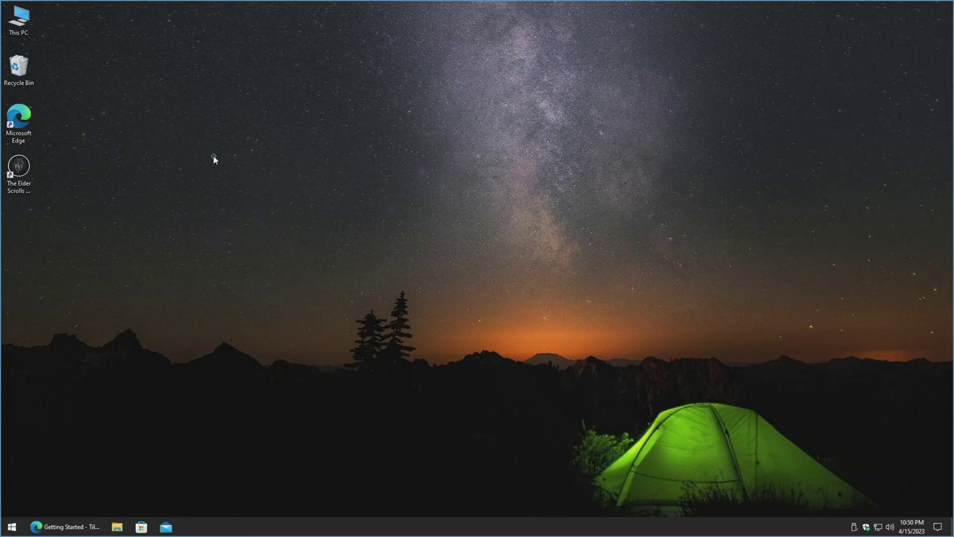
click(18, 168)
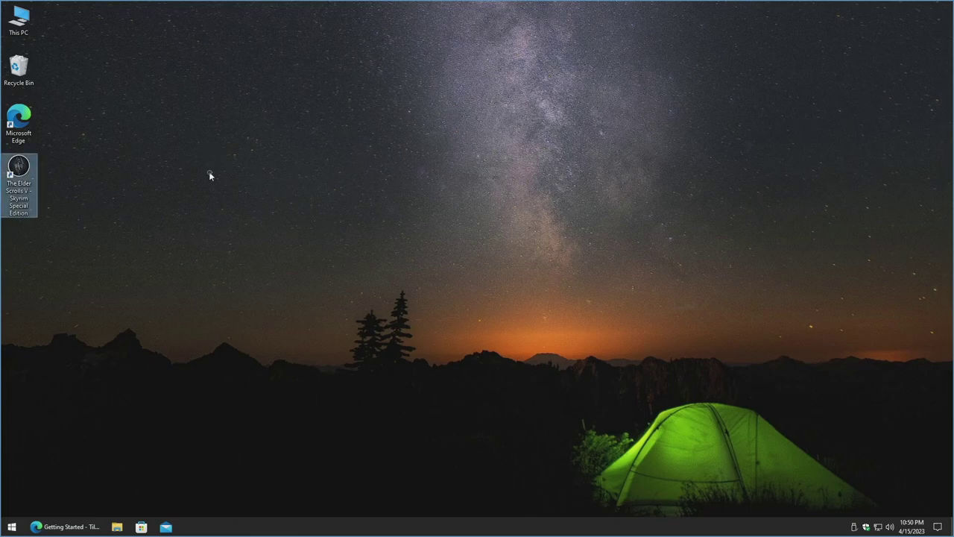
click(46, 210)
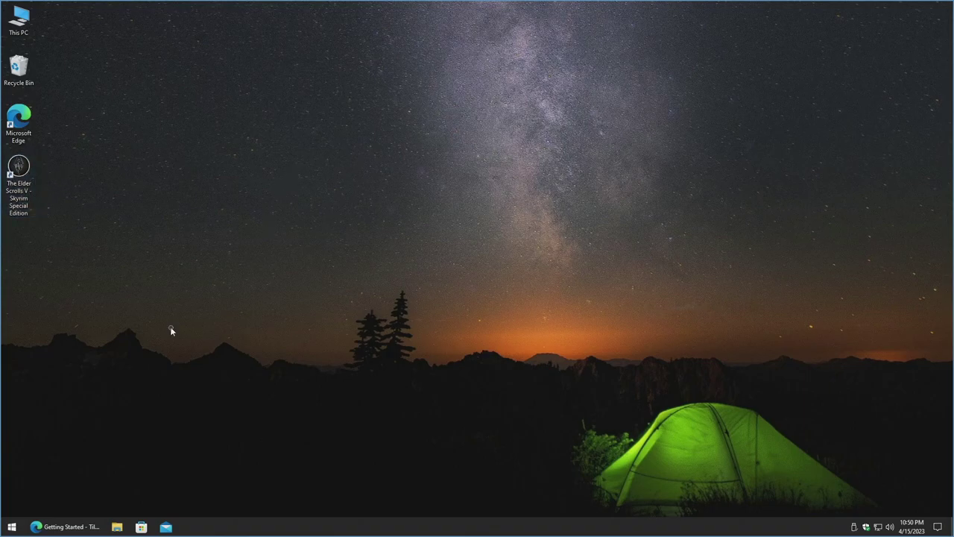
Switch to Edge, open the bookmarked Vortex Mod Manager page, and request the manual download of the one-click Vortex installer.
click(99, 524)
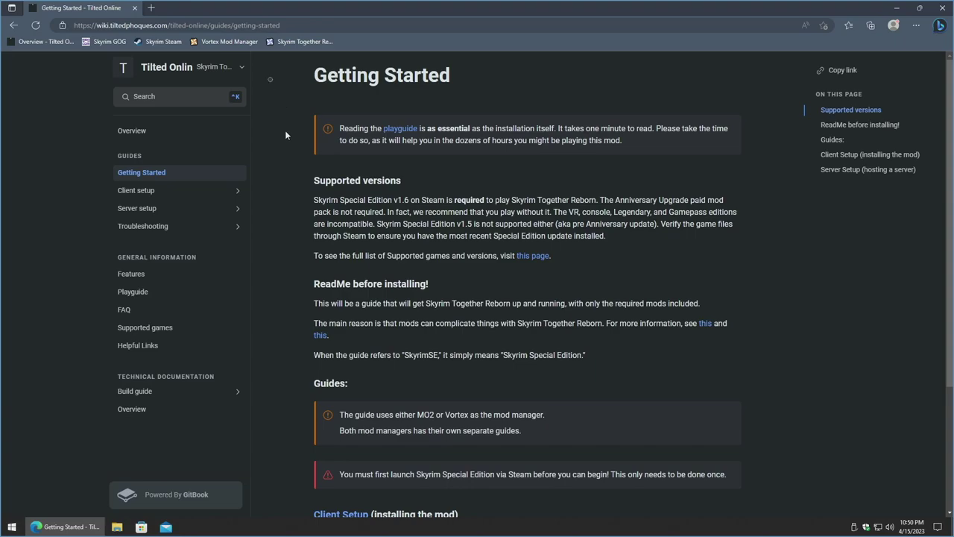
click(237, 42)
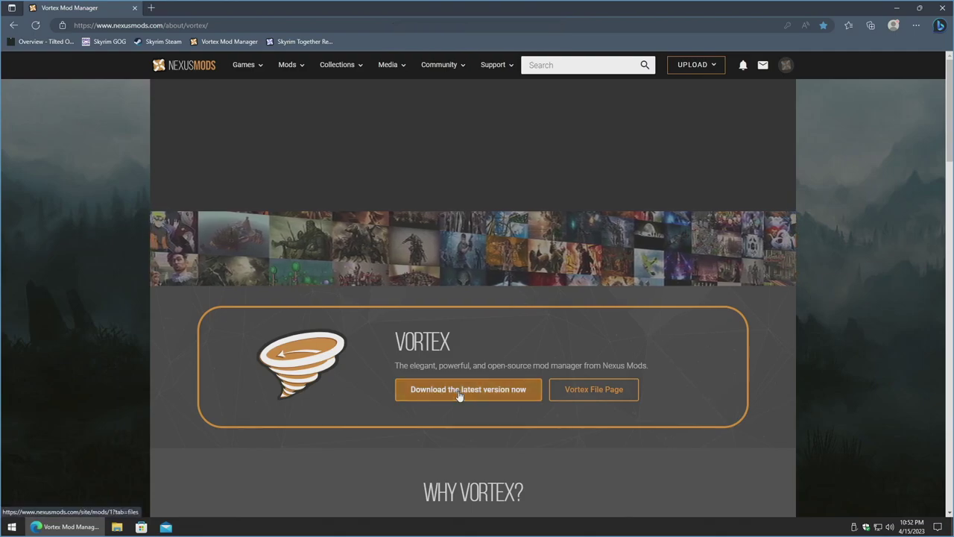
click(460, 395)
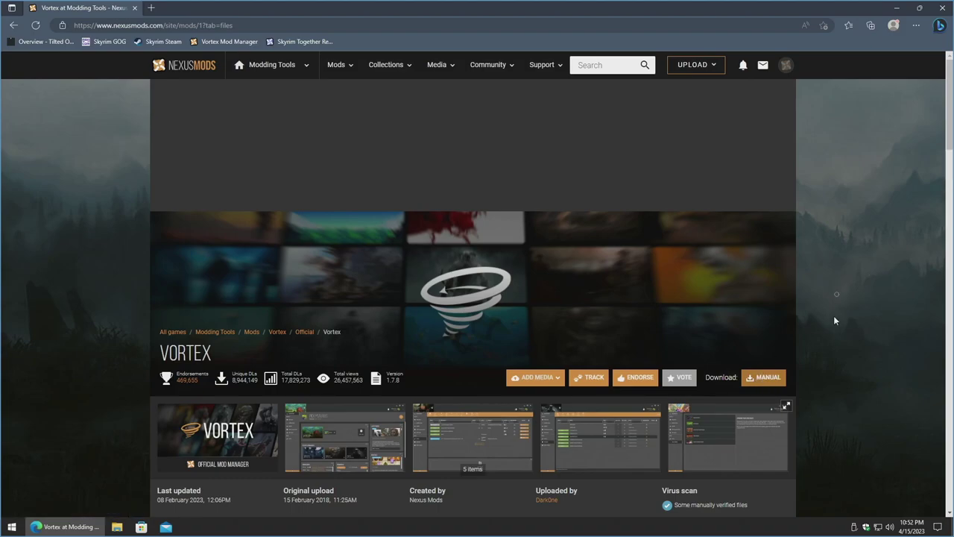
scroll(836, 293, down, 5)
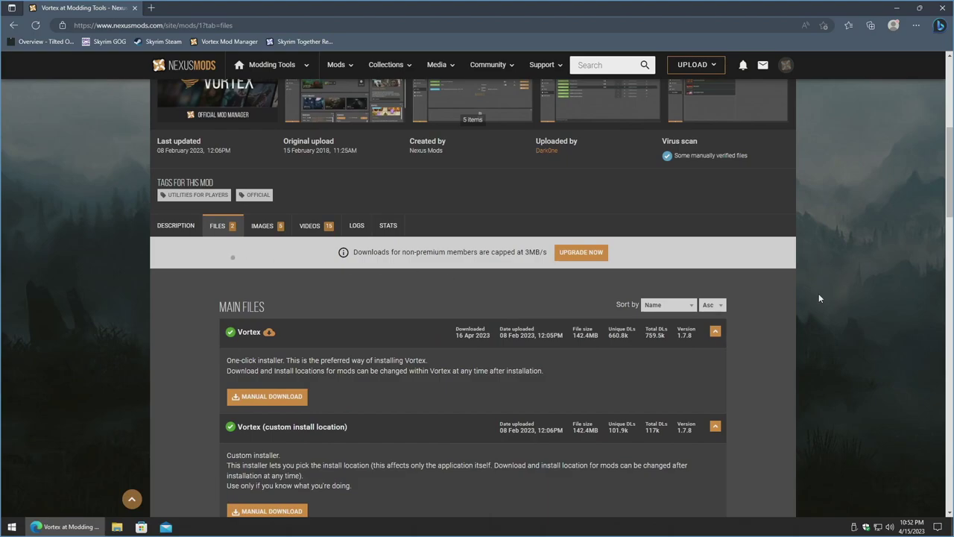
click(217, 233)
click(260, 397)
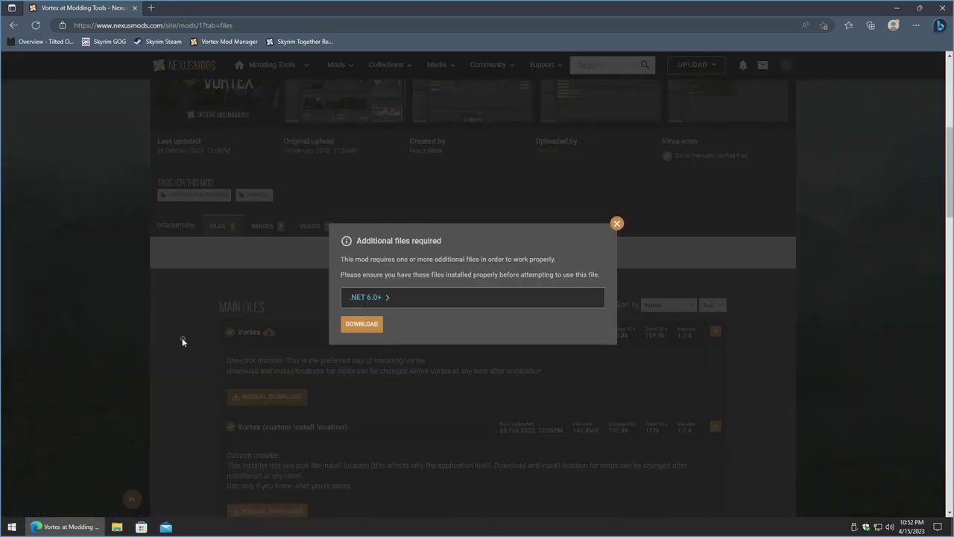
Download and install the required .NET 6.0 Desktop Runtime (v6.0.8) for Windows x64, and close its download page.
click(369, 298)
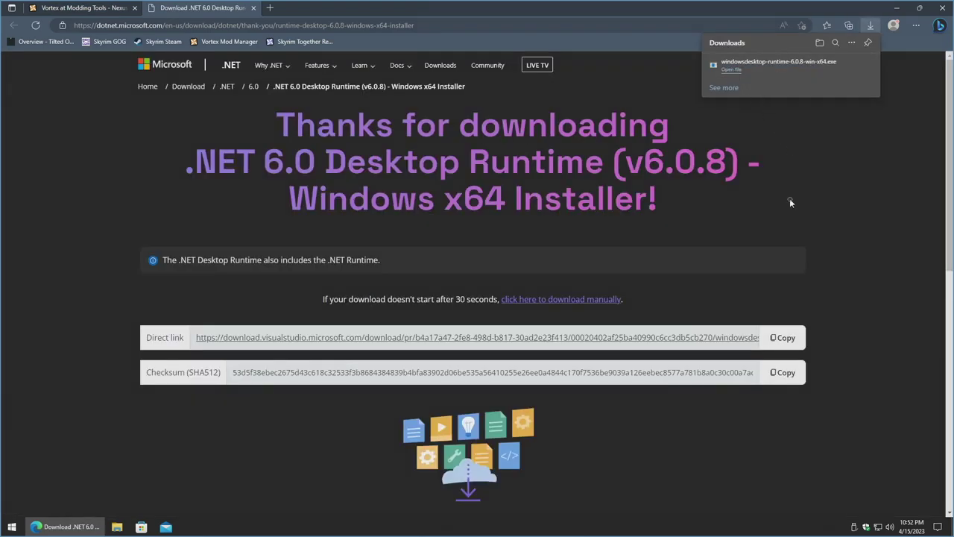
click(548, 358)
click(445, 343)
click(596, 359)
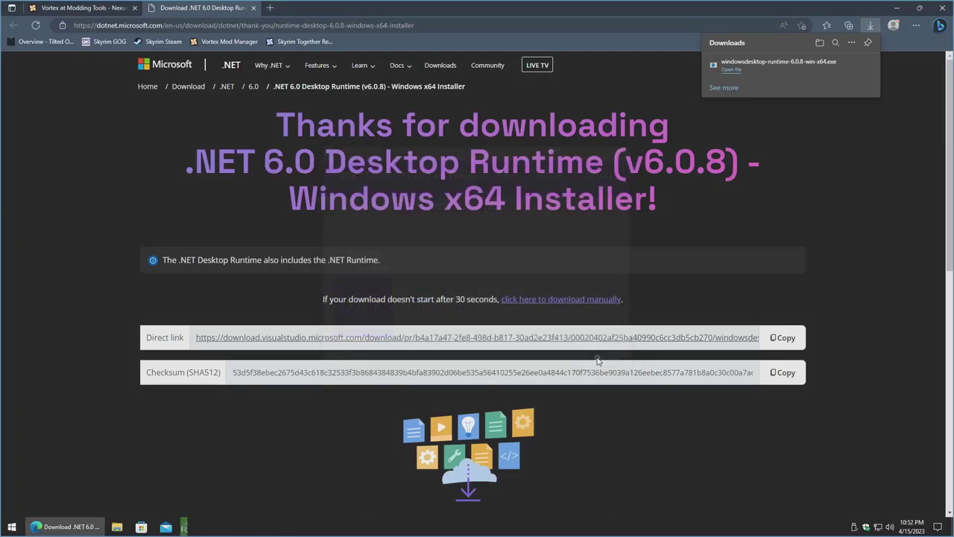
click(255, 11)
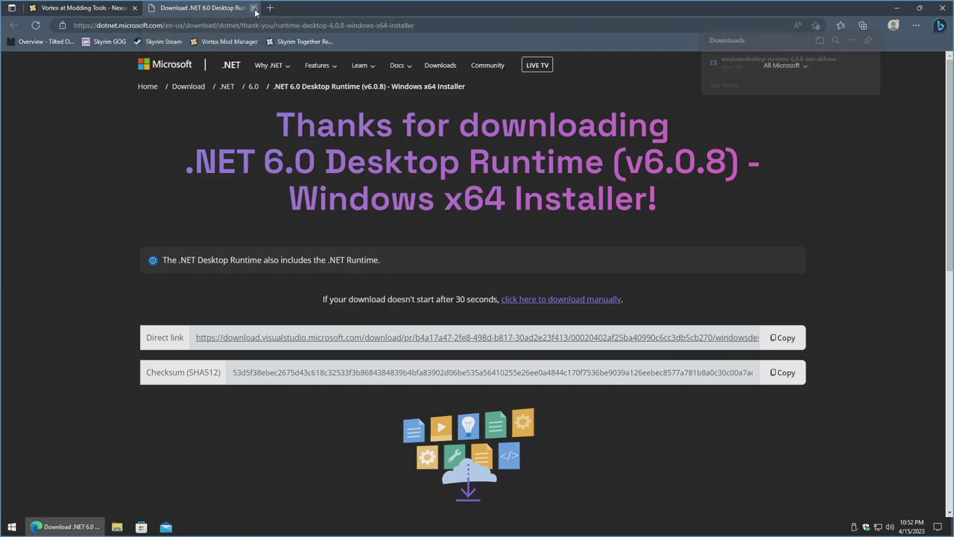
click(255, 10)
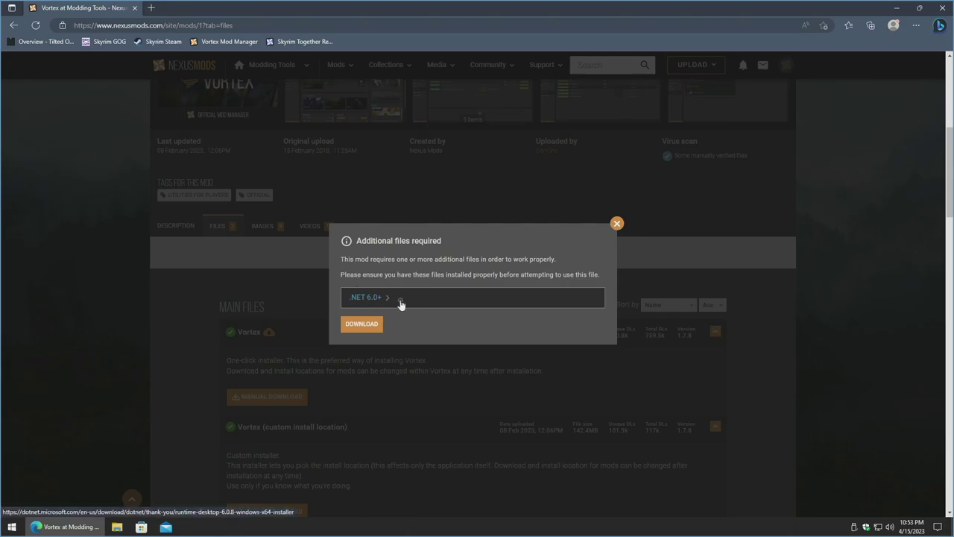
Download the one-click Vortex installer from Nexus Mods using the free slow download.
click(362, 326)
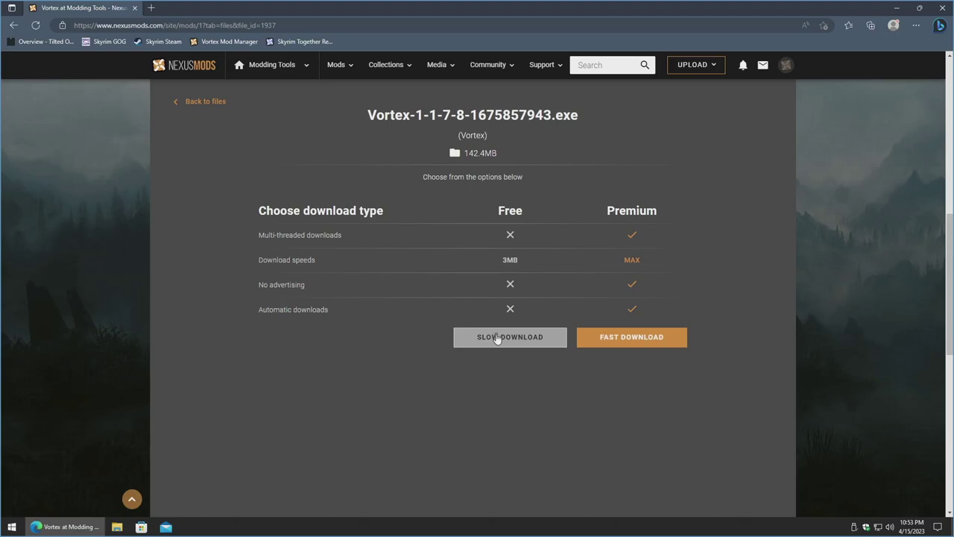
click(497, 339)
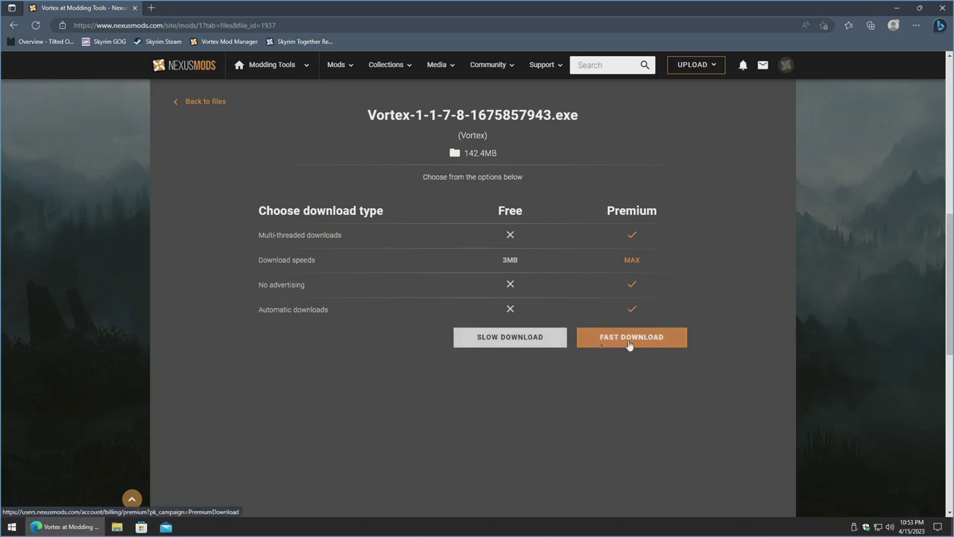
click(500, 339)
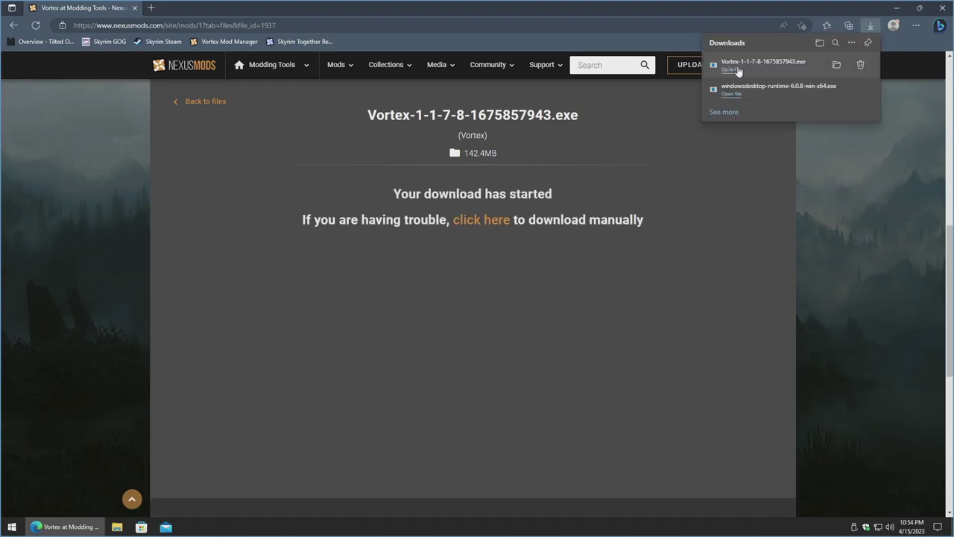
Install Vortex from the downloaded Vortex-1-1-7-8-1675857943.exe, allowing it to make changes to the device, and maximize the Vortex window.
click(735, 70)
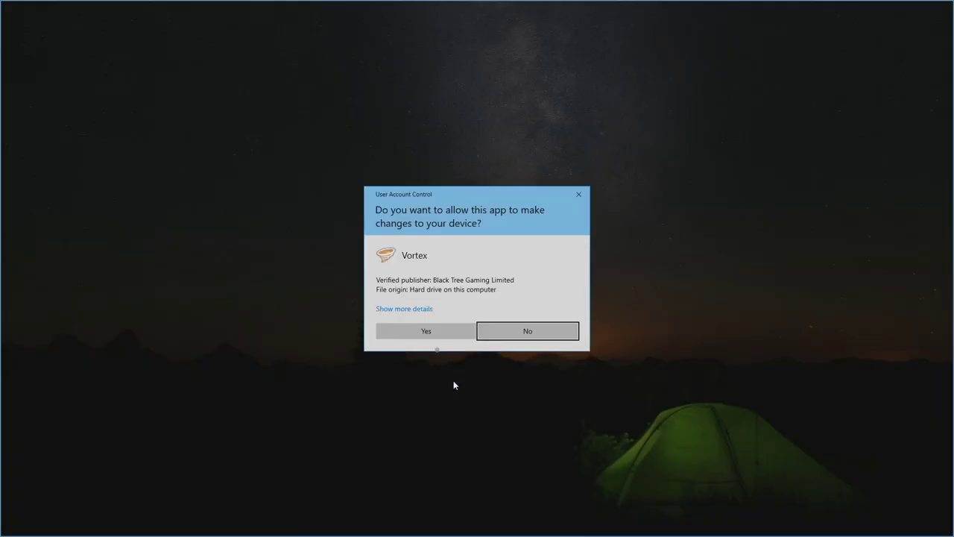
click(429, 336)
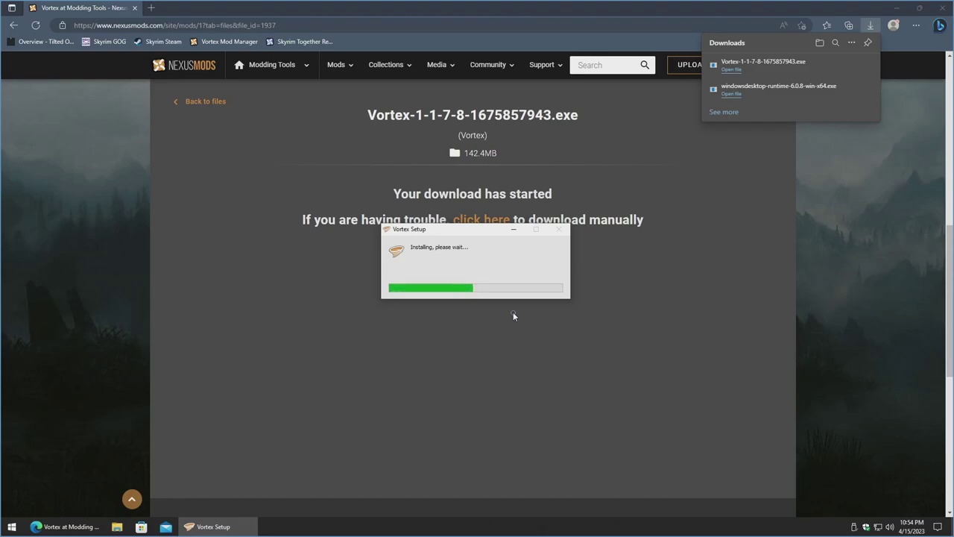
click(221, 526)
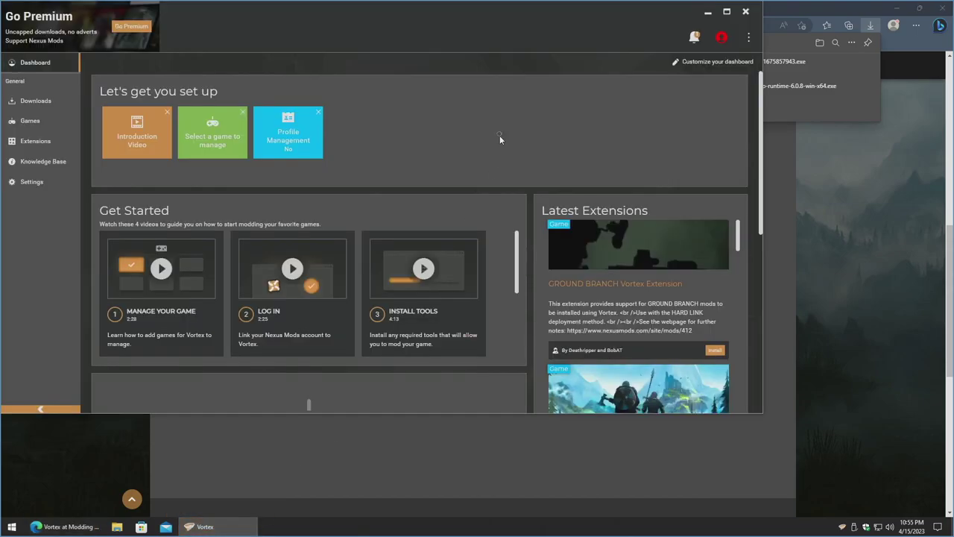
click(726, 12)
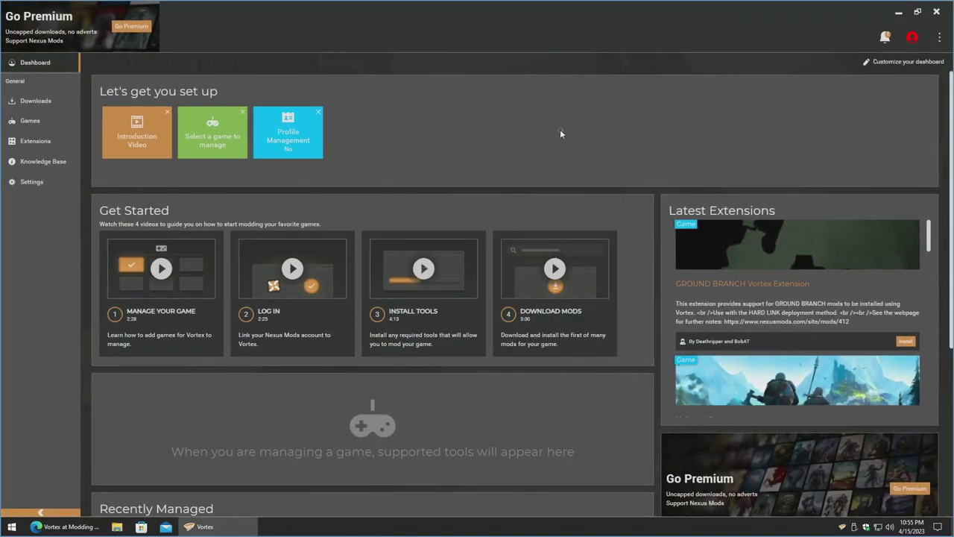
Search Vortex's games for "Skyrim" and choose Skyrim Special Edition as the game to manage.
click(201, 130)
click(200, 103)
text(Skyrim)
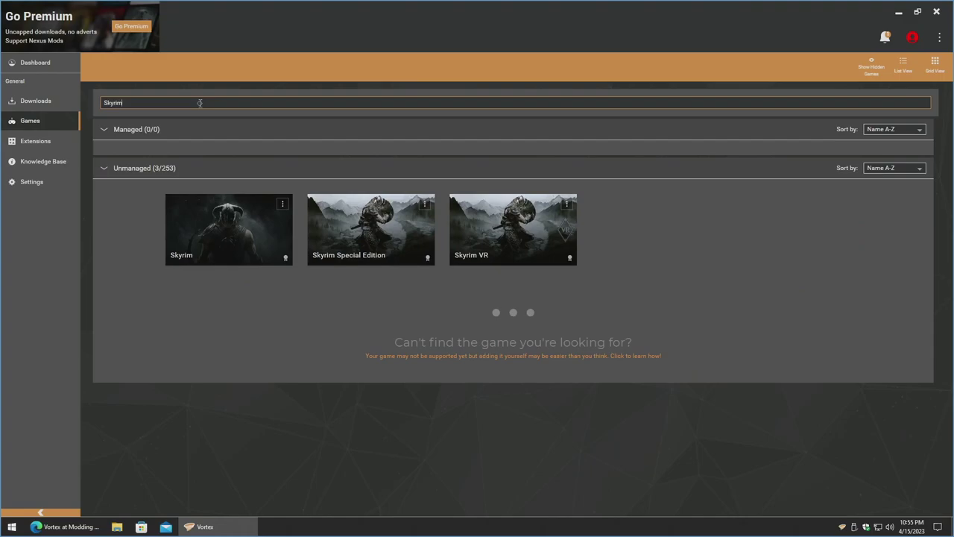
click(371, 230)
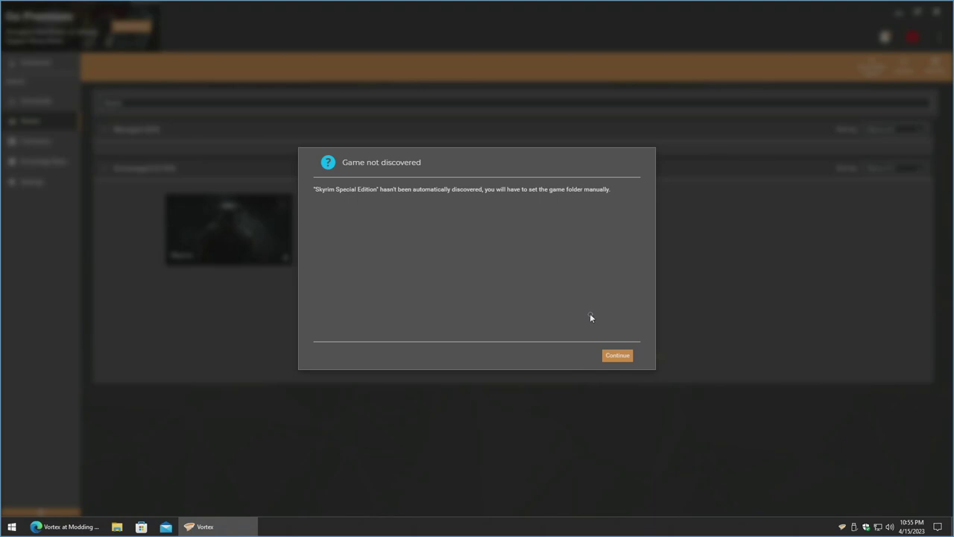
Set the Skyrim Special Edition game folder manually to C:\GOG Games\Skyrim Anniversary Edition.
click(617, 355)
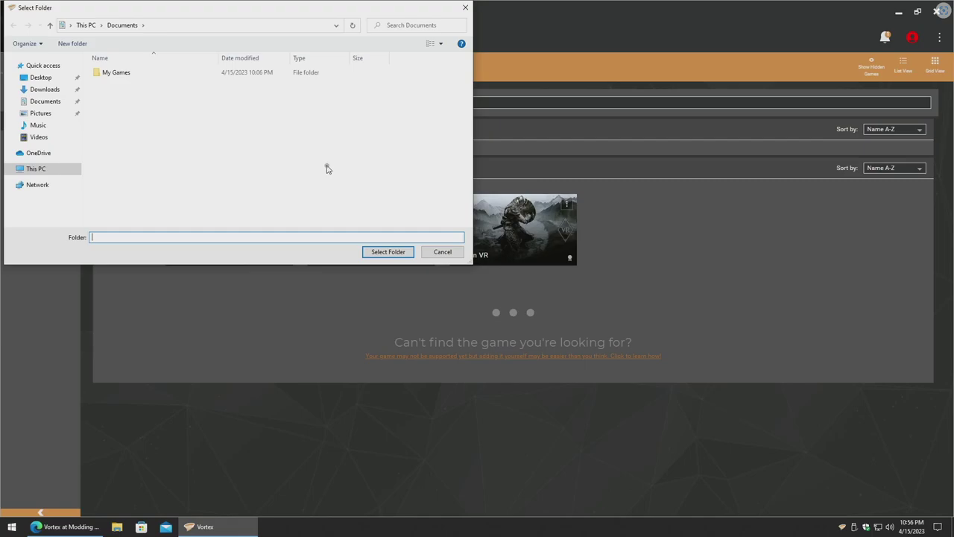
click(39, 169)
click(157, 179)
double_click(157, 179)
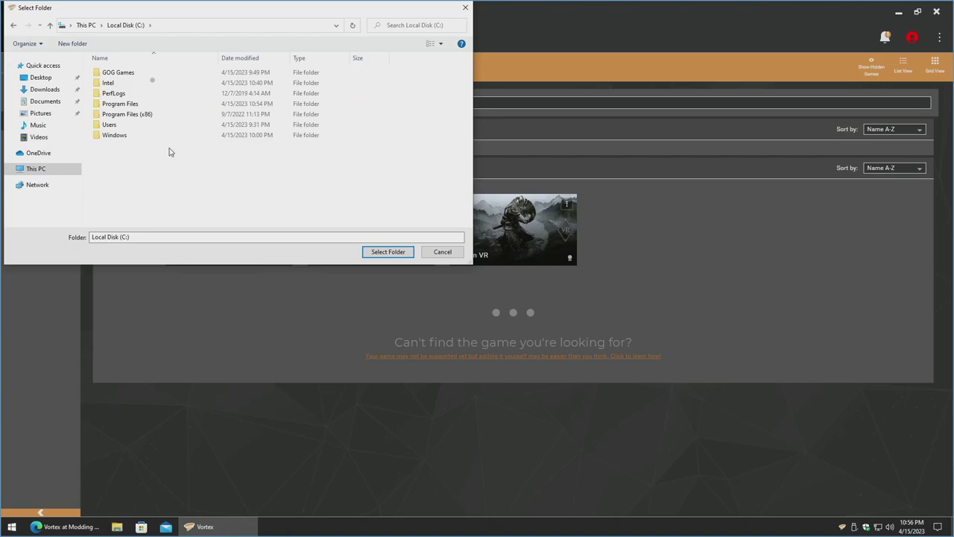
double_click(119, 73)
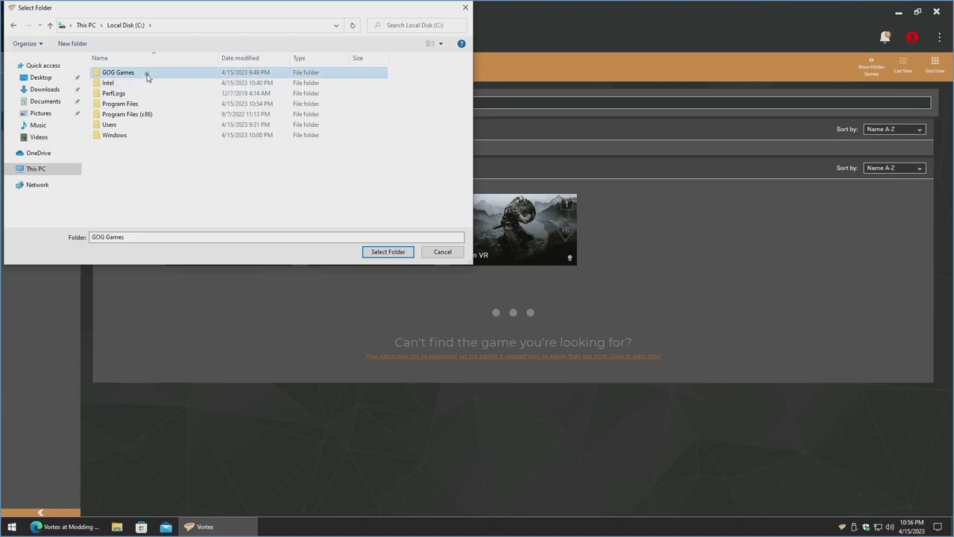
click(147, 77)
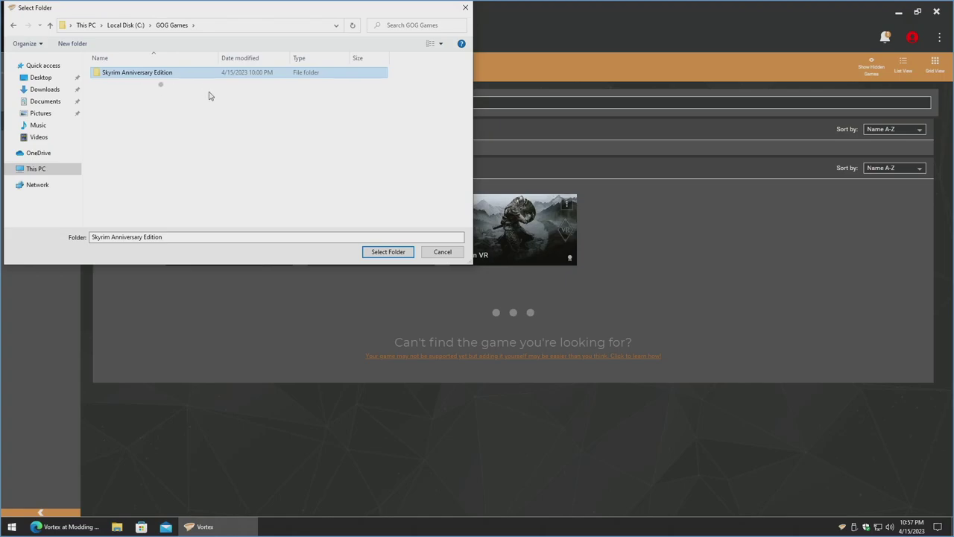
click(387, 252)
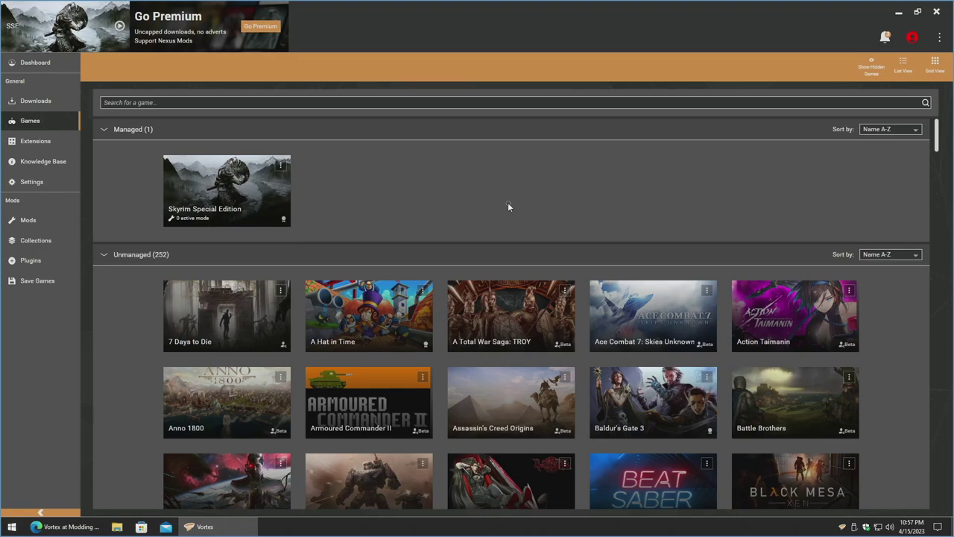
Switch to Edge, request the Vortex download of Skyrim Together Reborn, and open its required mod, Address Library for SKSE Plugins.
click(61, 528)
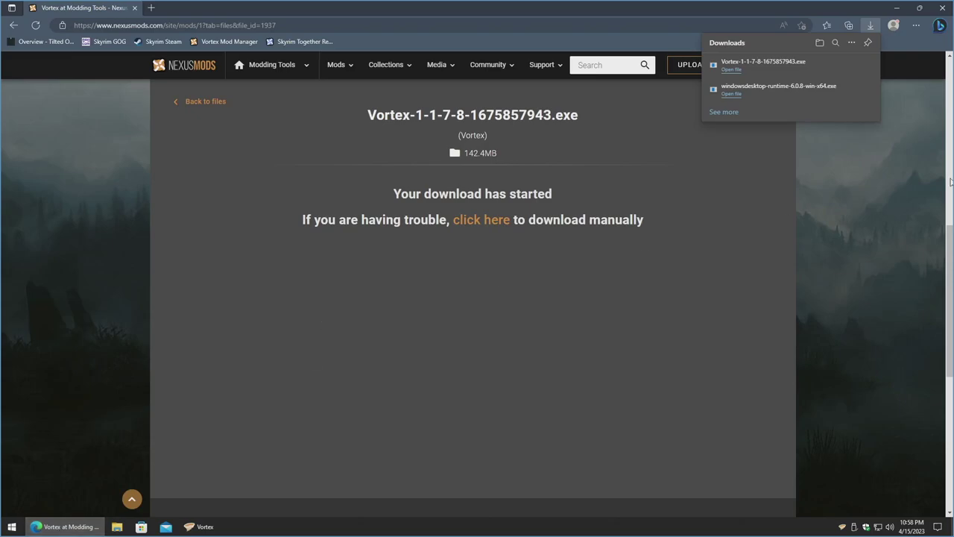
click(304, 43)
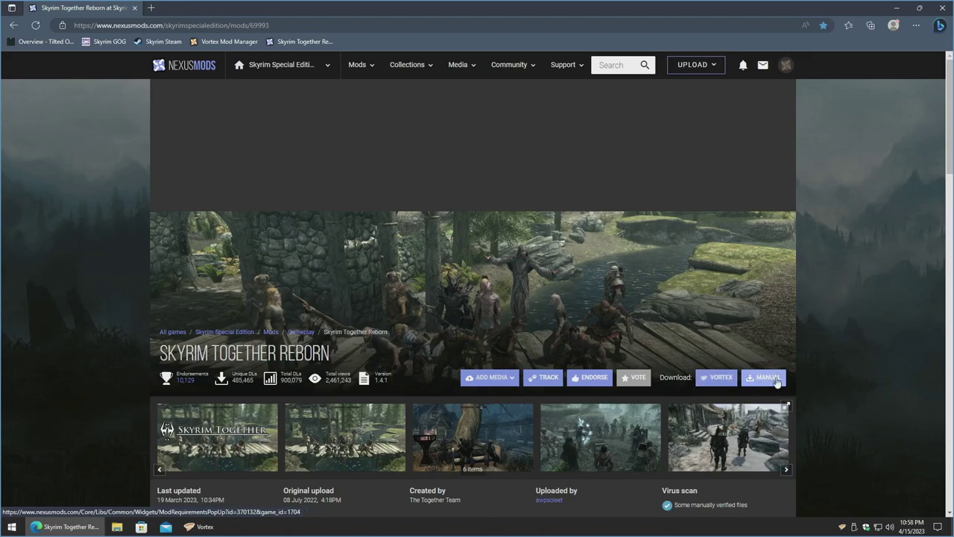
click(720, 379)
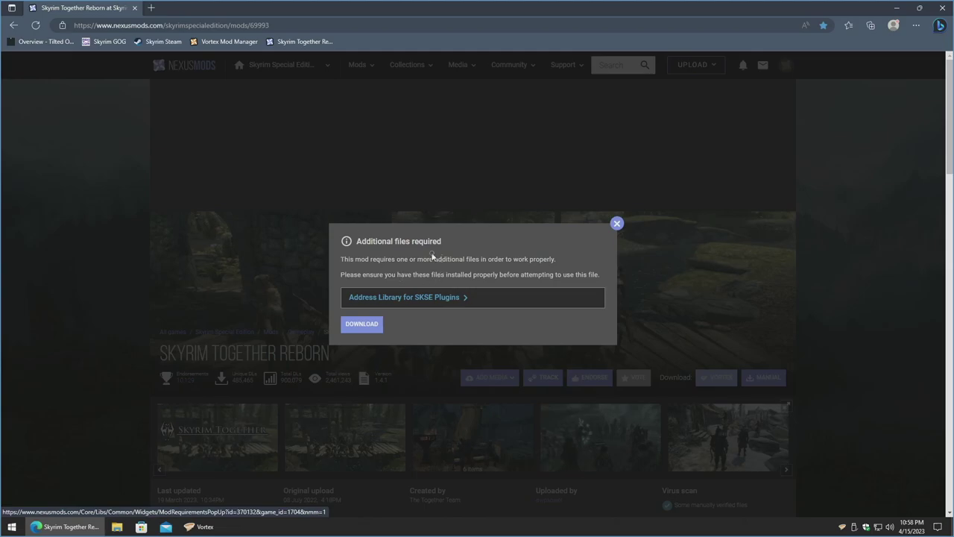
click(404, 297)
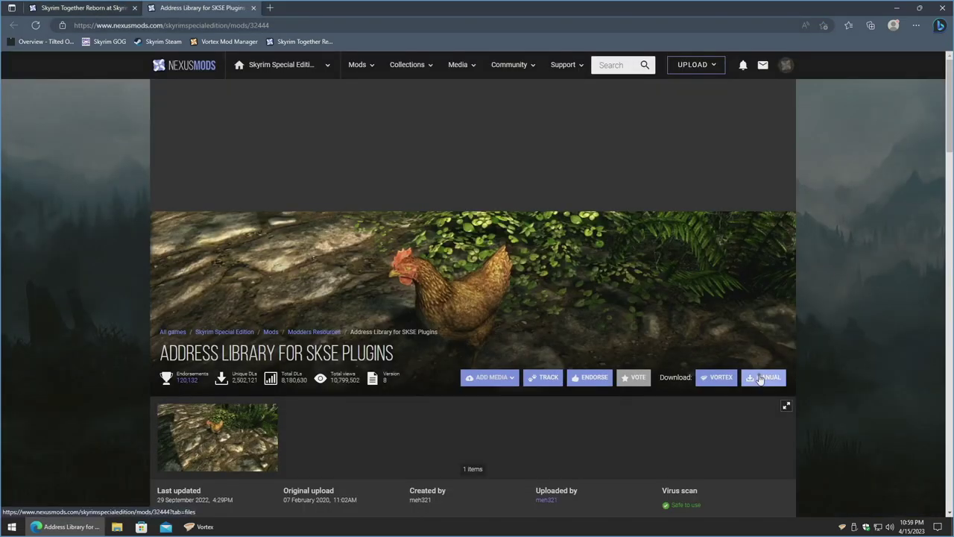
Start the mod manager download of Address Library's All in one (Anniversary Edition) using the slow option, and let it open in Vortex.
click(760, 379)
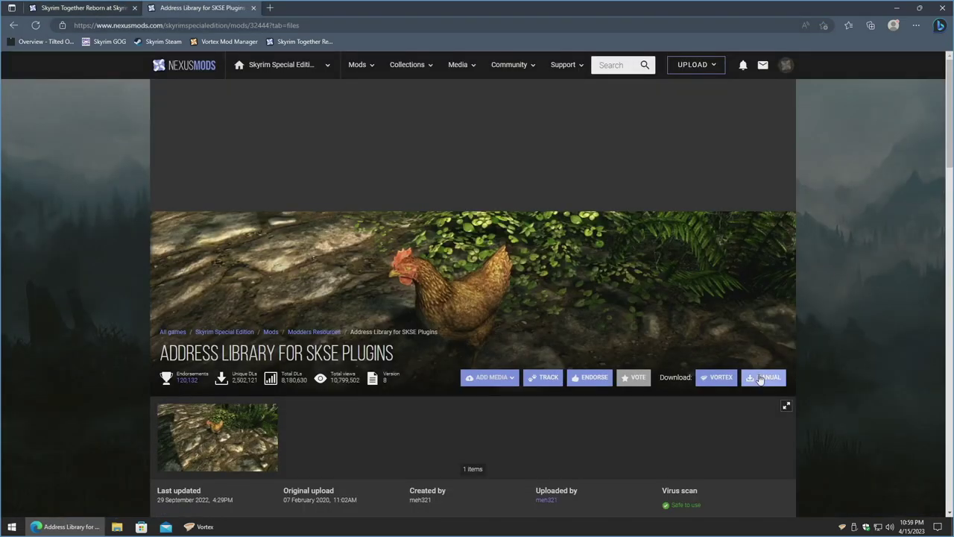
scroll(836, 364, down, 5)
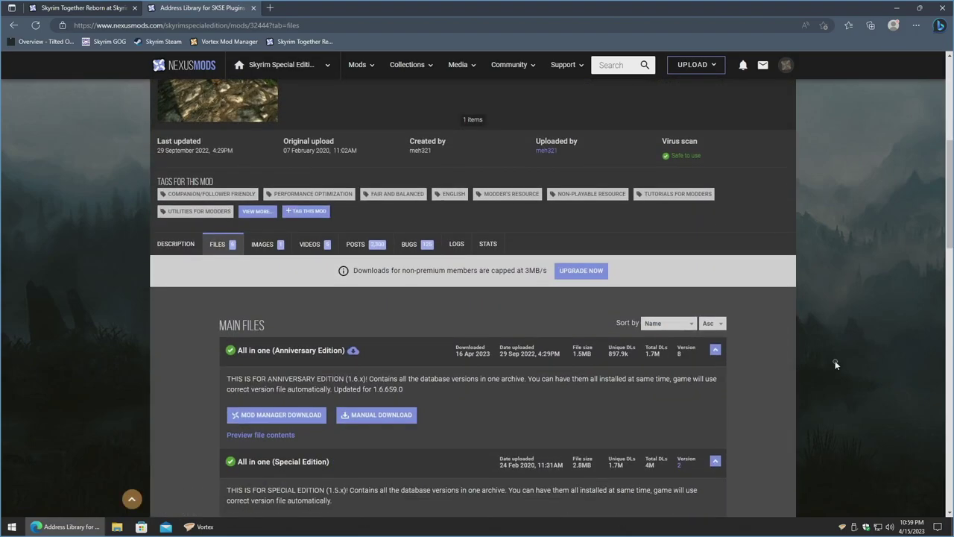
scroll(835, 363, down, 5)
scroll(720, 284, up, 4)
scroll(520, 281, down, 1)
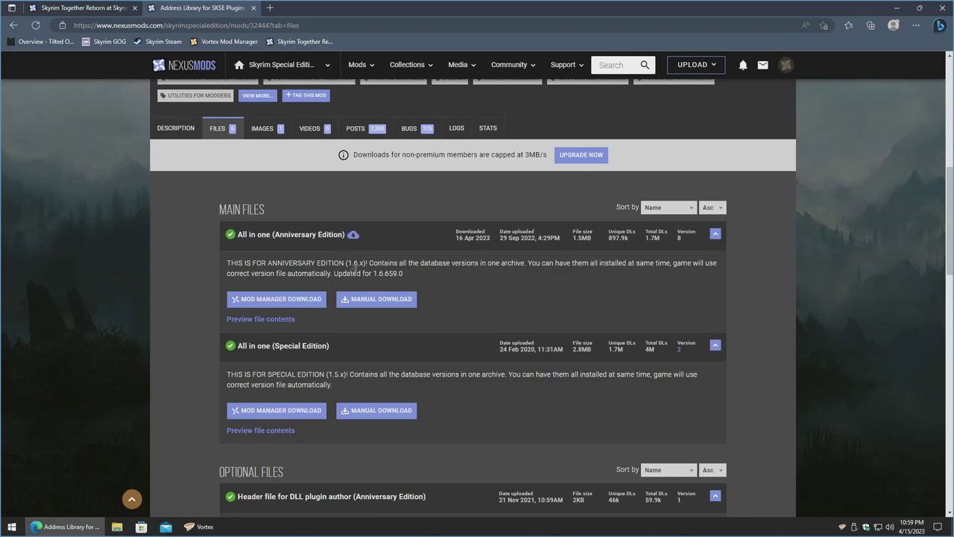
click(277, 302)
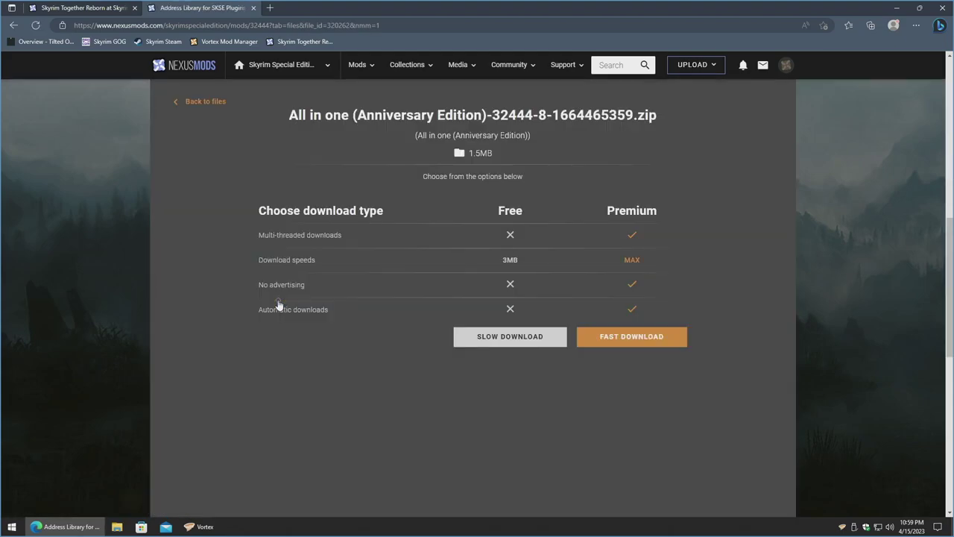
click(514, 336)
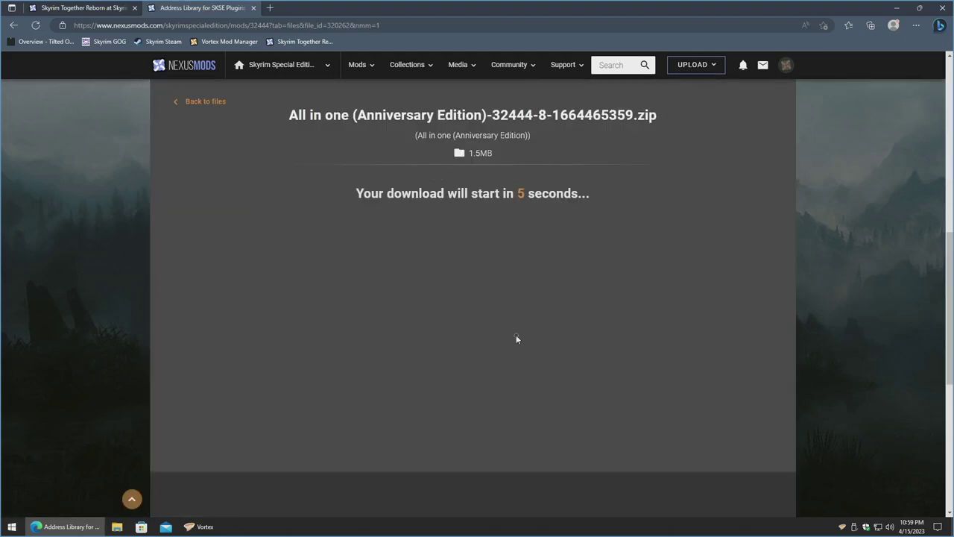
click(538, 98)
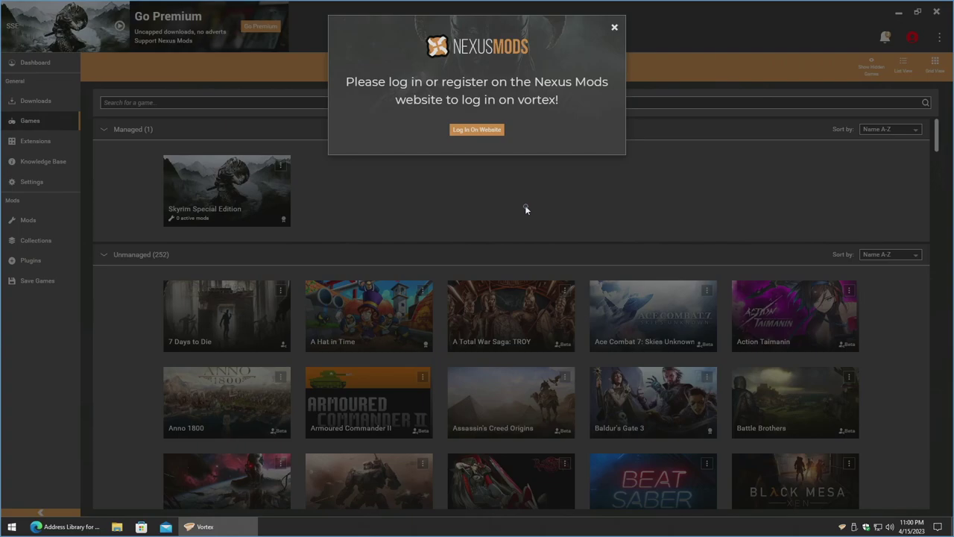
Log in to Vortex through the Nexus Mods website and authorise its access to the account.
click(475, 130)
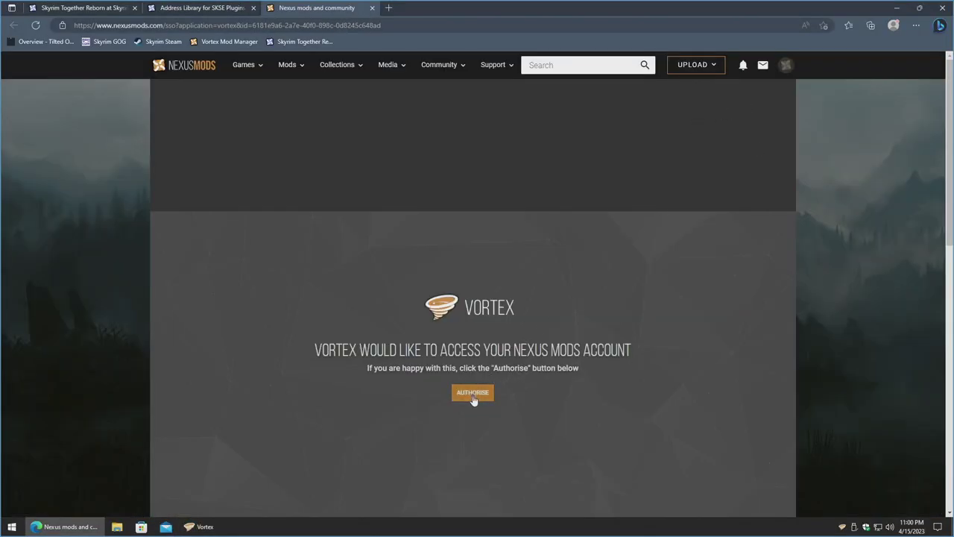
click(472, 397)
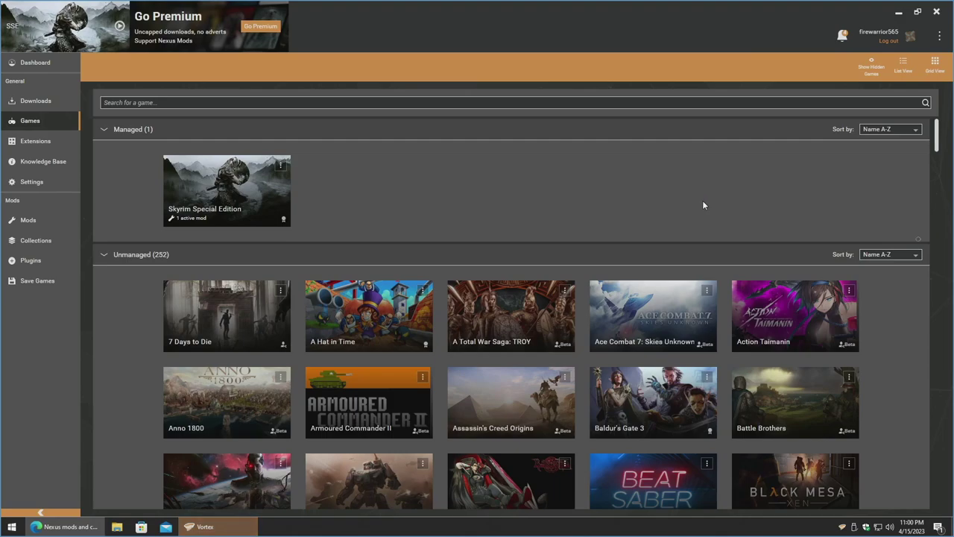
Switch to Edge, download Skyrim Together Reborn into Vortex despite the additional-files notice, and check it in Vortex's mod list.
click(65, 528)
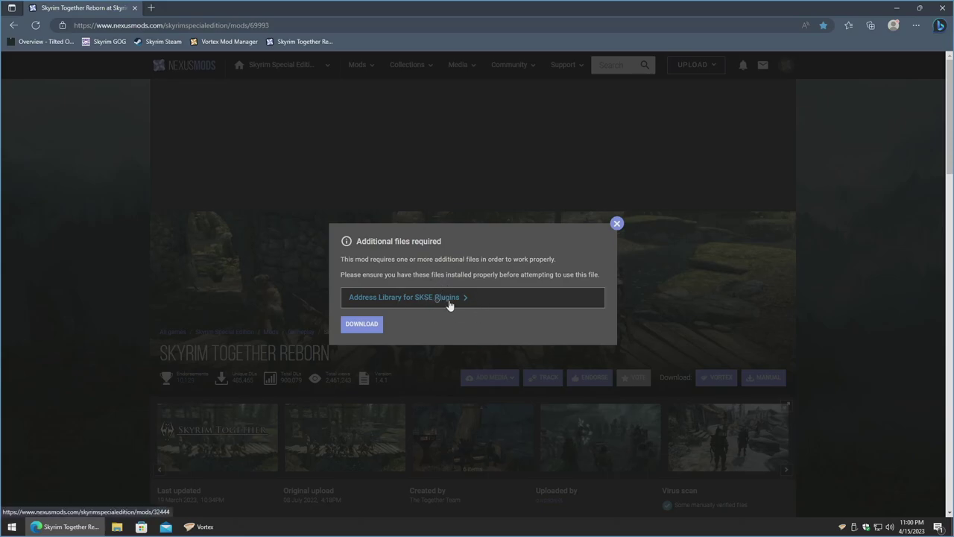
click(366, 329)
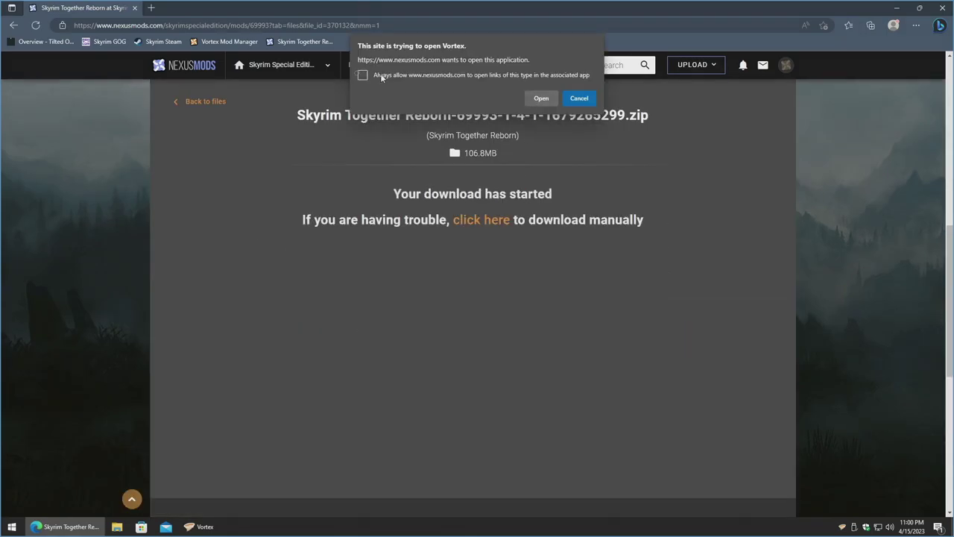
click(539, 100)
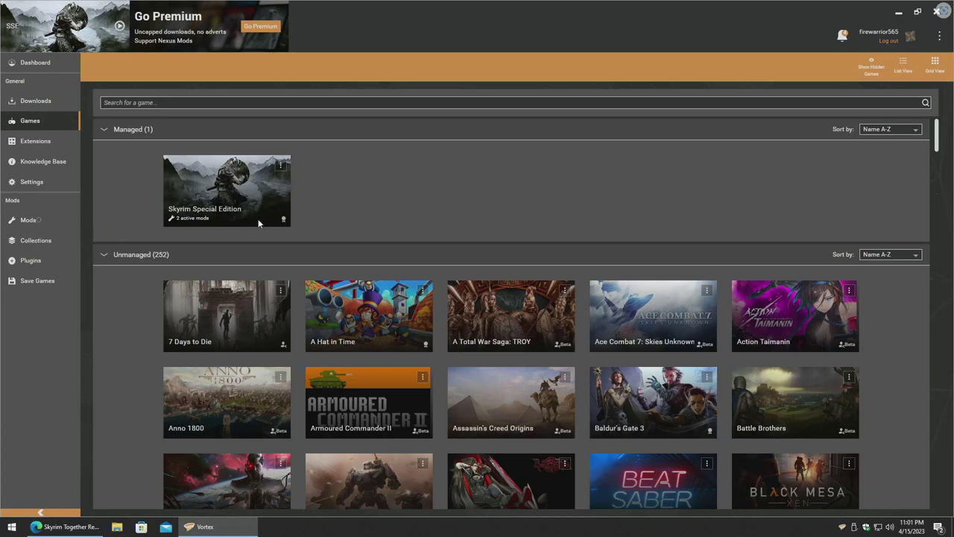
click(39, 222)
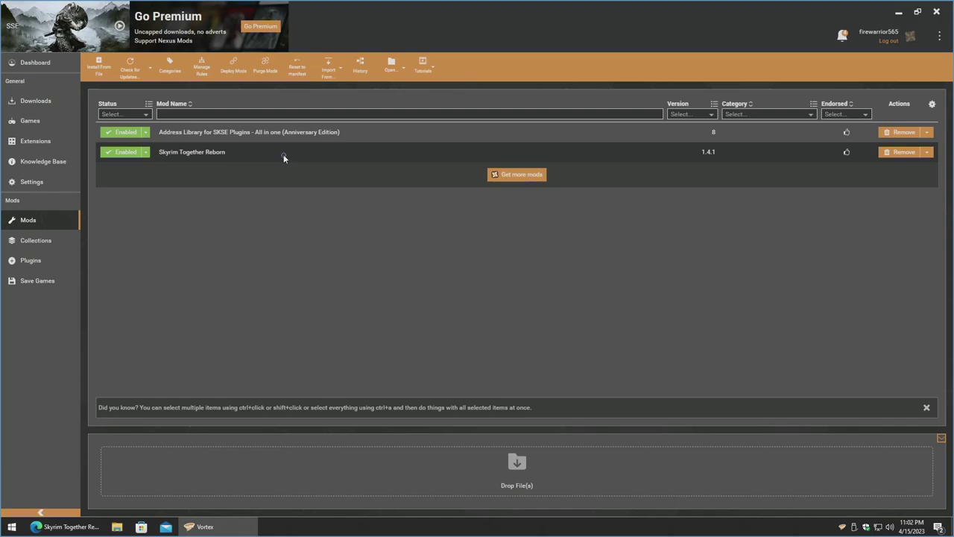
Add a new tool on the Vortex dashboard and name it "Skyrim Together Reborn".
click(35, 63)
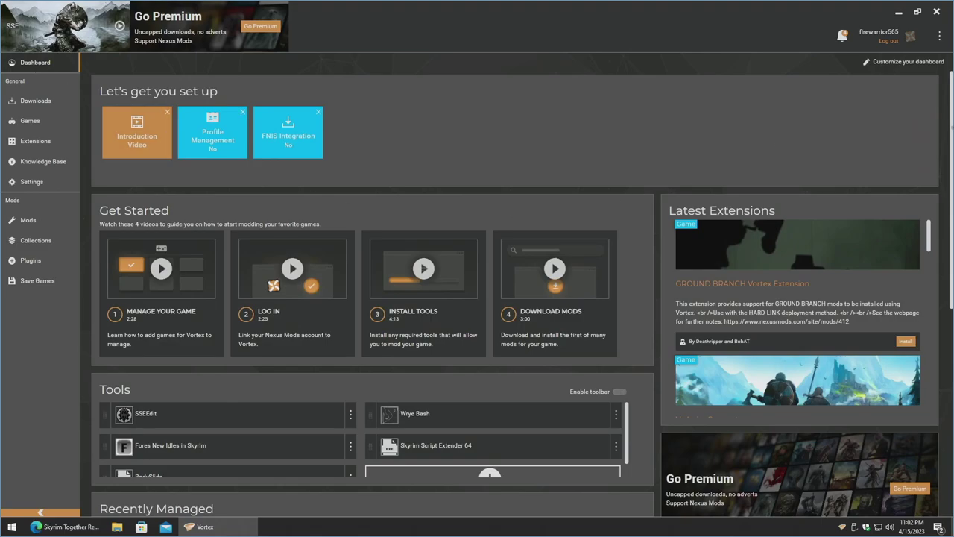
scroll(522, 293, down, 1)
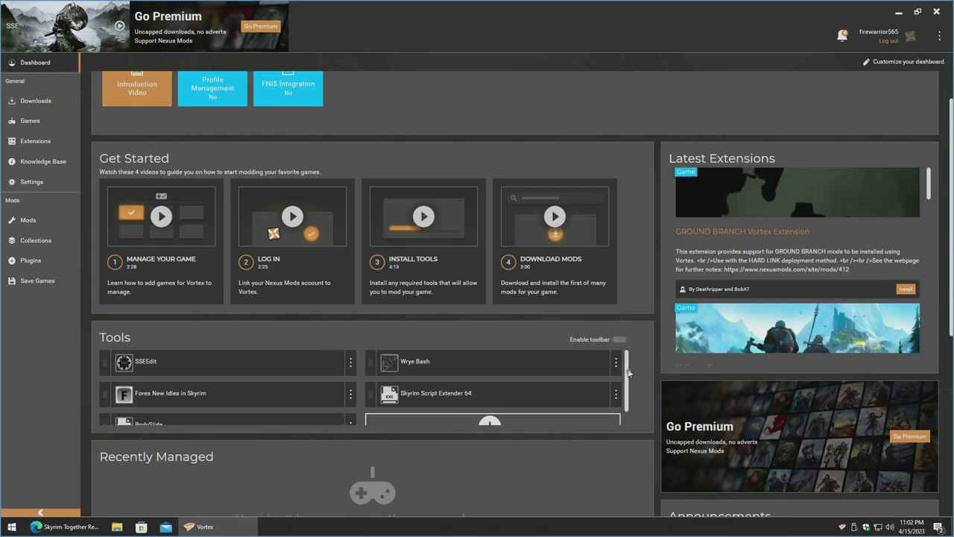
drag(630, 373, 633, 397)
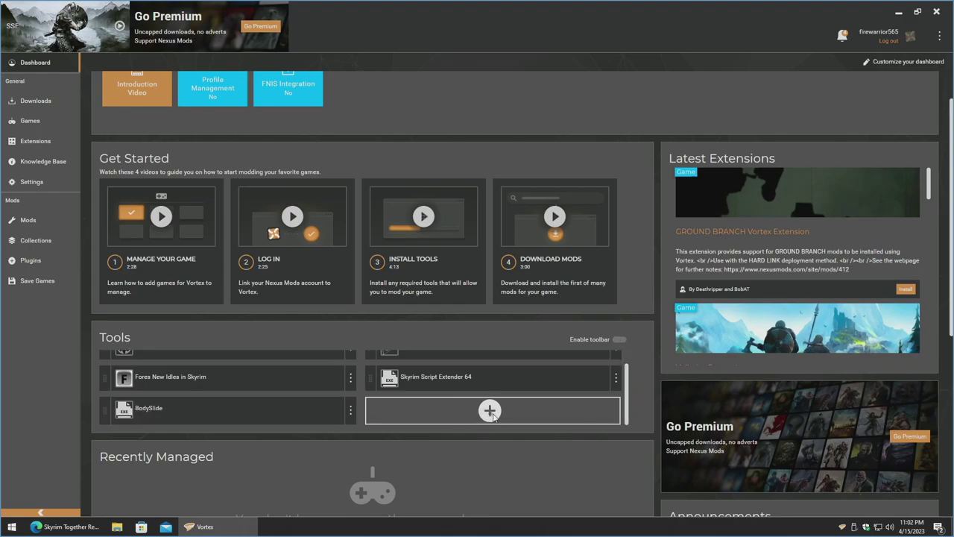
click(489, 412)
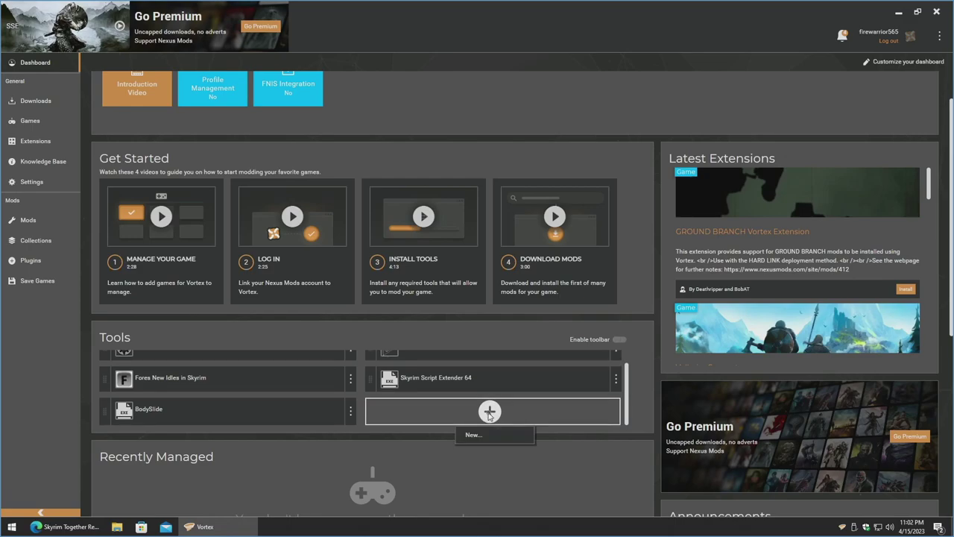
click(478, 434)
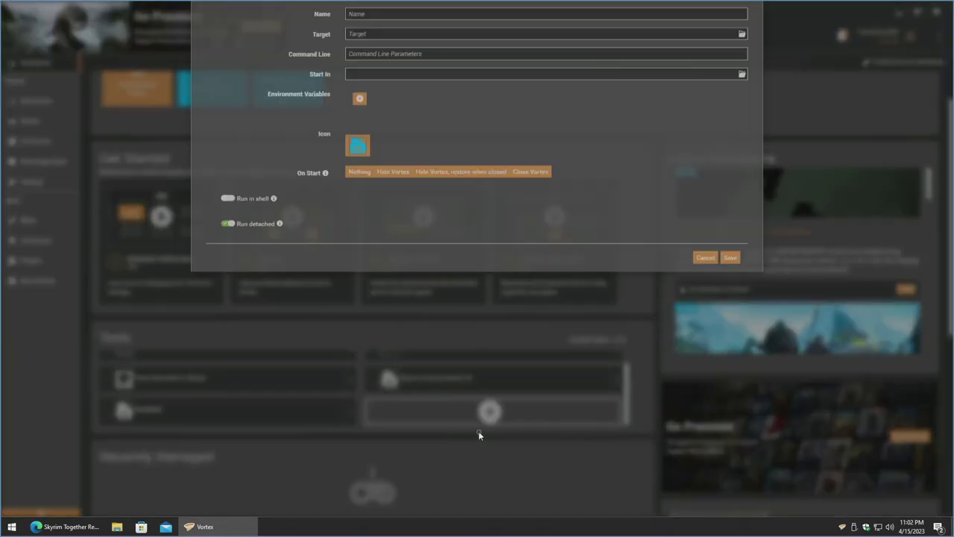
click(386, 47)
text(Skyrim T)
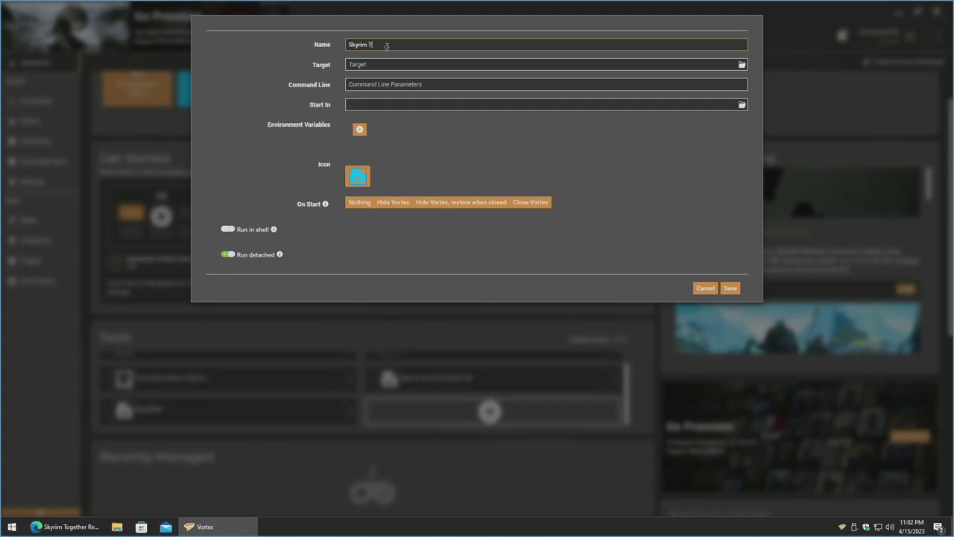
text(ogether Reborn)
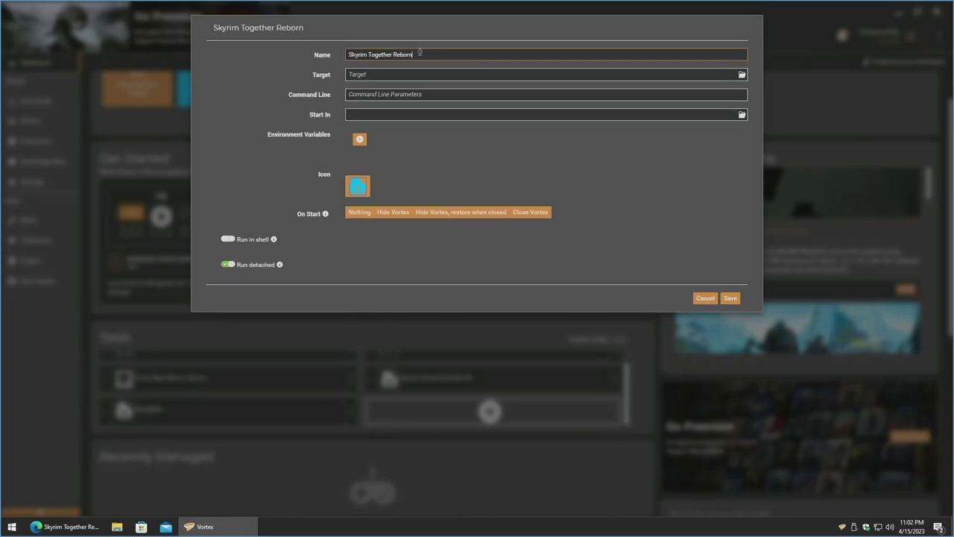
Set the tool's target to SkyrimTogether.exe in the game's Data\SkyrimTogetherReborn folder.
click(437, 74)
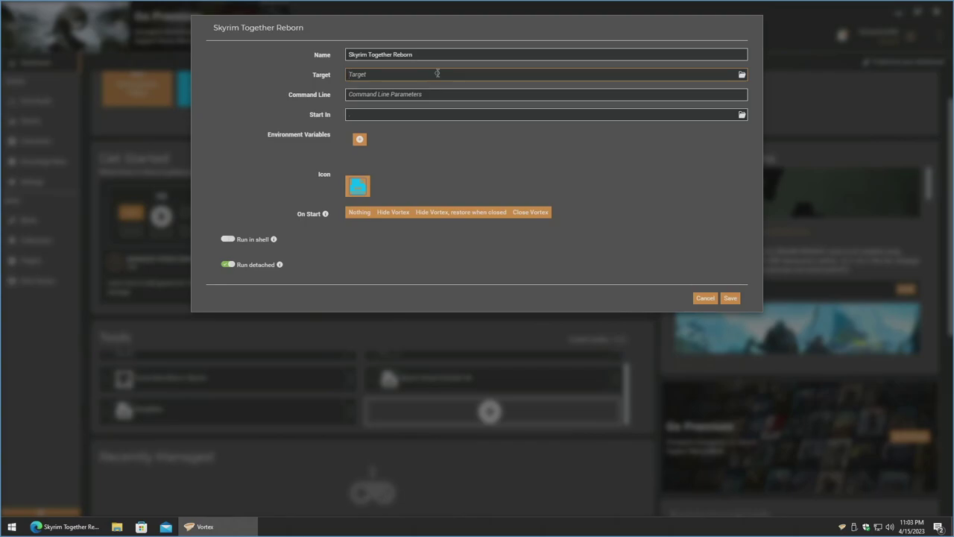
click(741, 75)
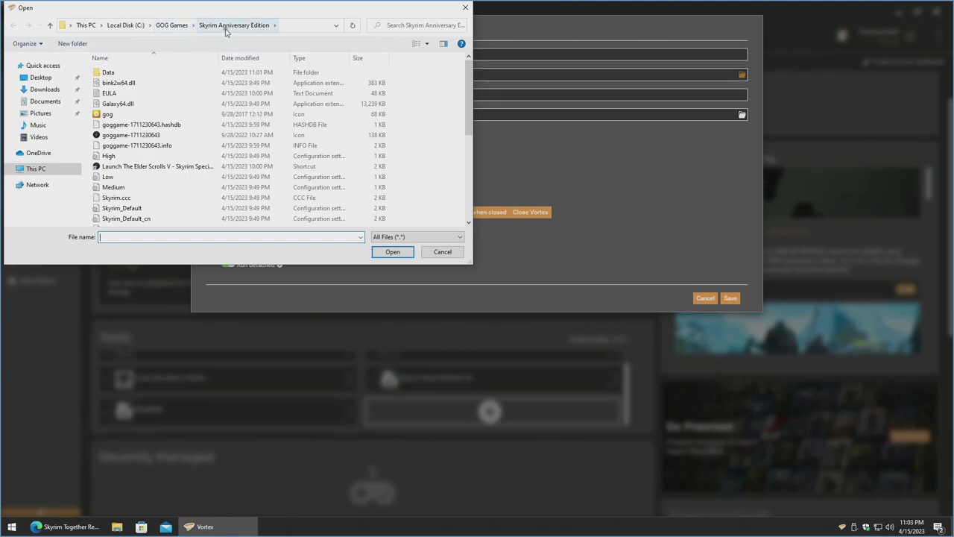
double_click(126, 73)
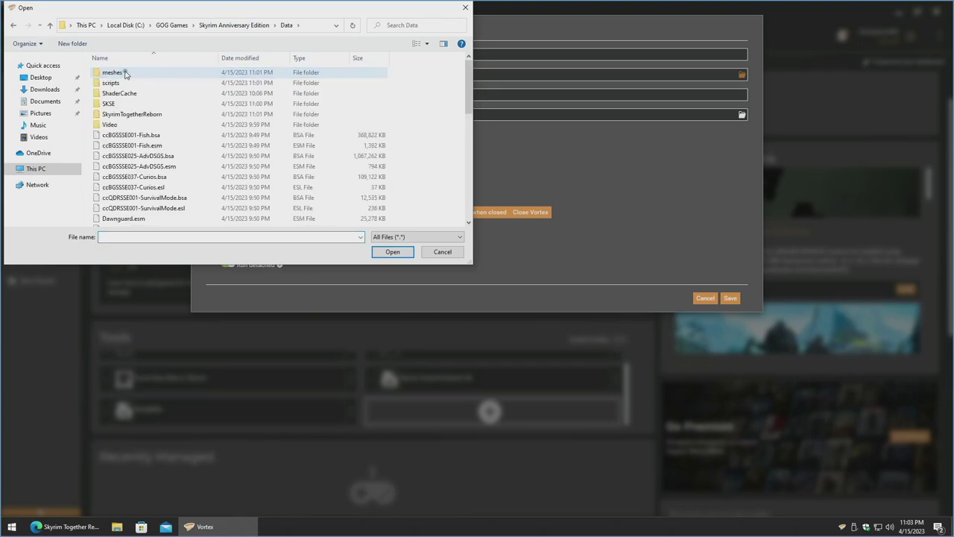
double_click(160, 117)
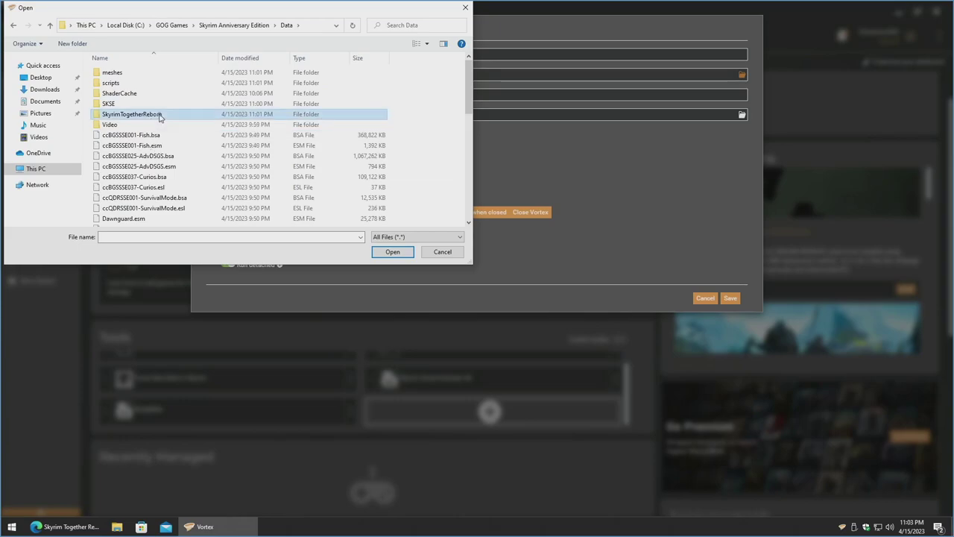
drag(469, 84, 480, 139)
click(152, 153)
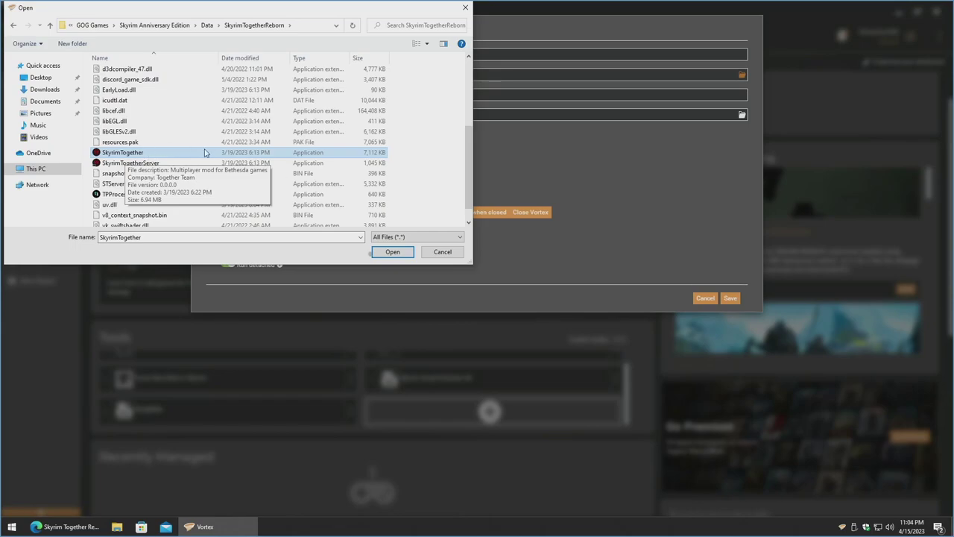
click(391, 252)
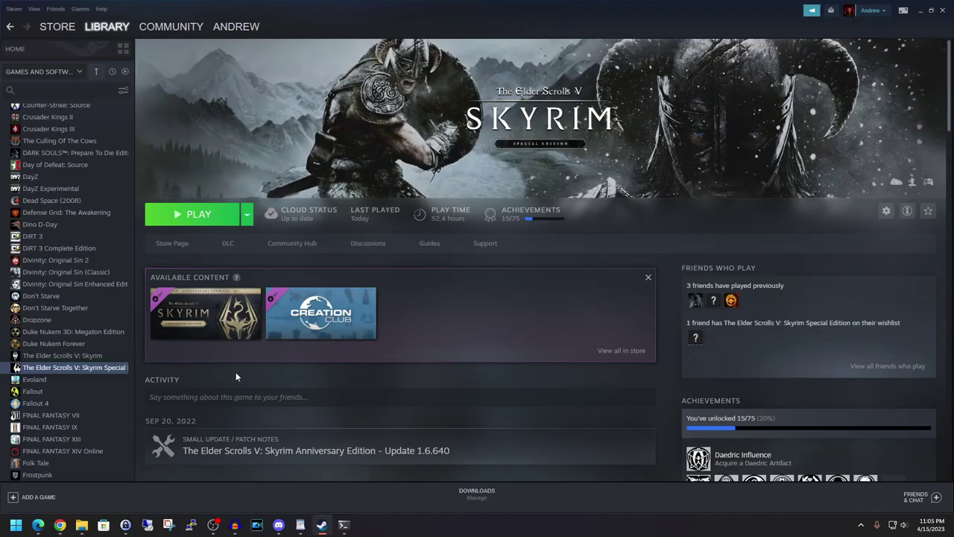
In Steam, browse the local files of The Elder Scrolls V: Skyrim Special Edition and show the full folder path.
right_click(81, 370)
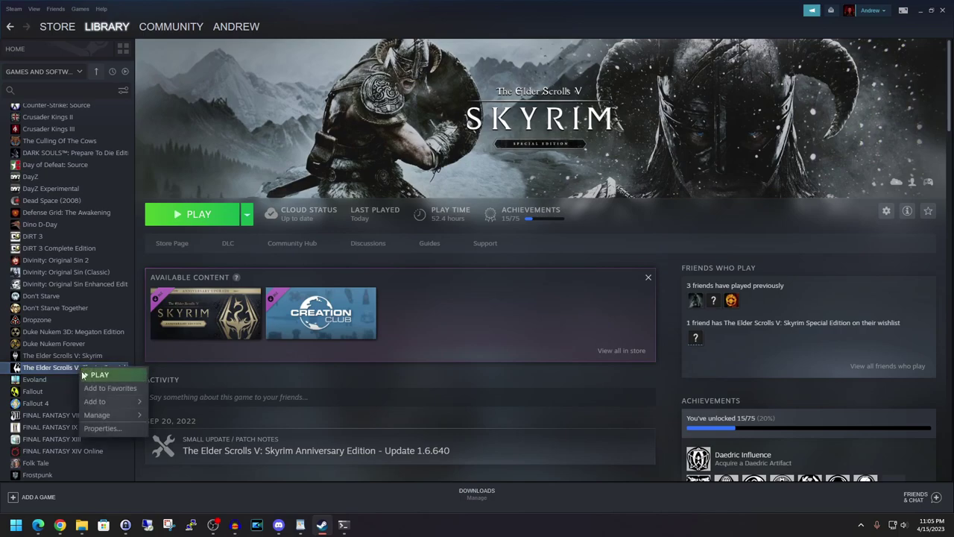
click(103, 428)
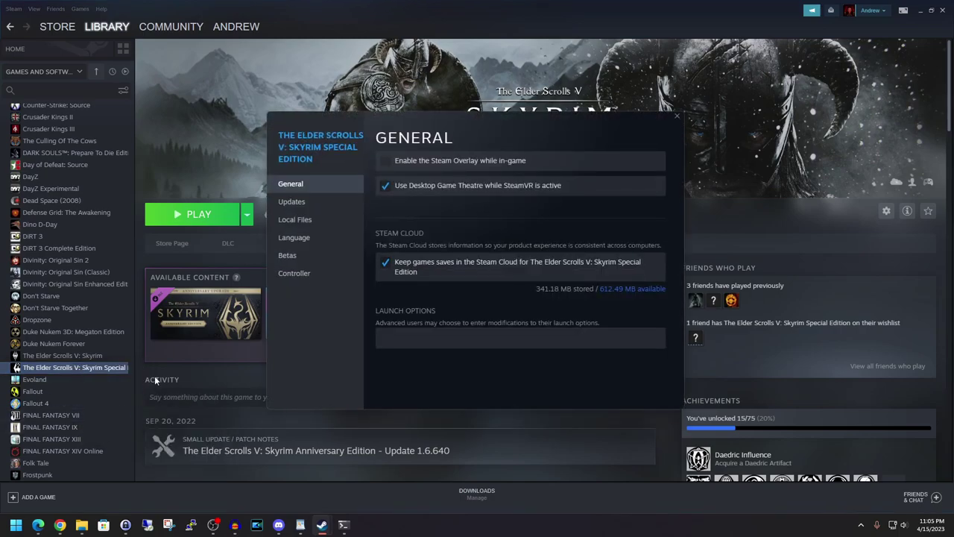
click(319, 222)
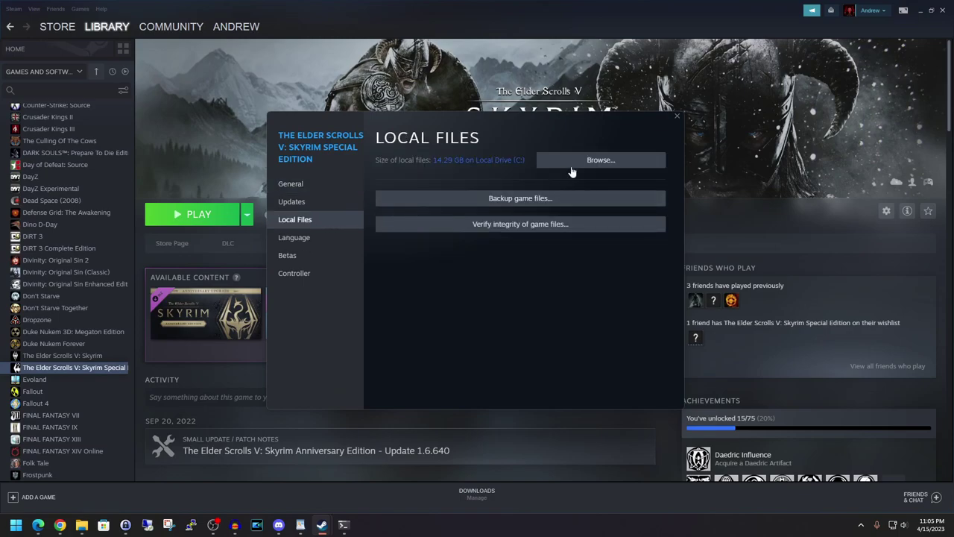
click(618, 161)
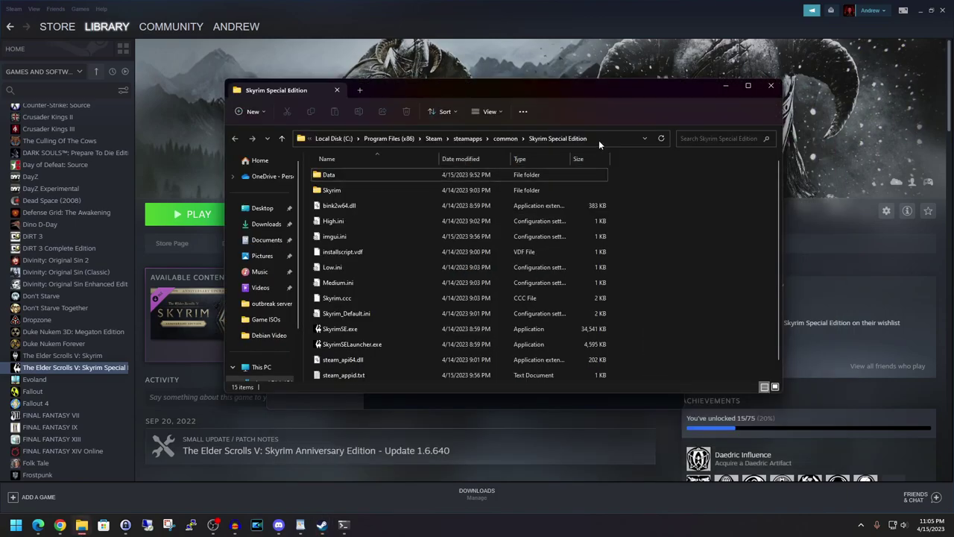
click(599, 140)
click(518, 137)
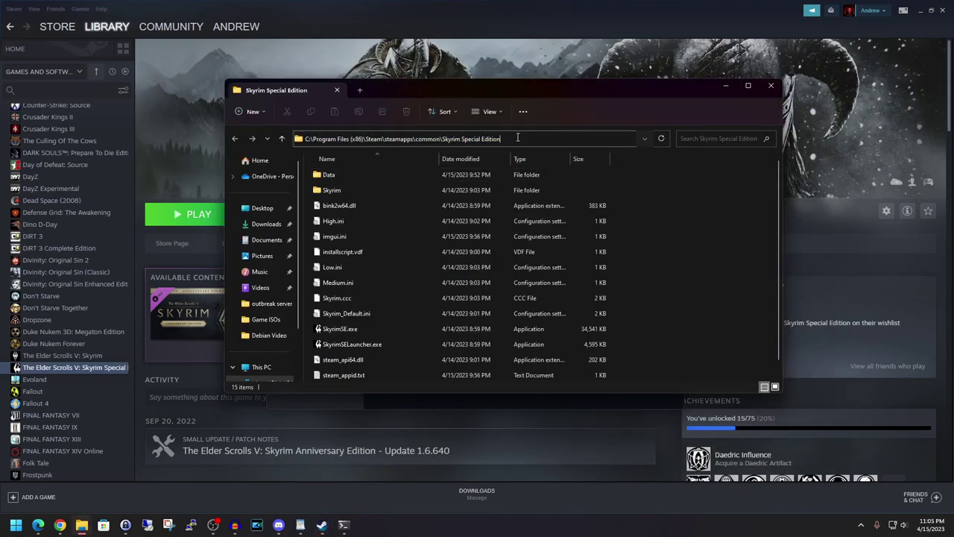
Locate SkyrimTogether.exe in the Steam copy's Data\SkyrimTogetherReborn folder.
double_click(359, 175)
double_click(360, 179)
drag(780, 170, 781, 246)
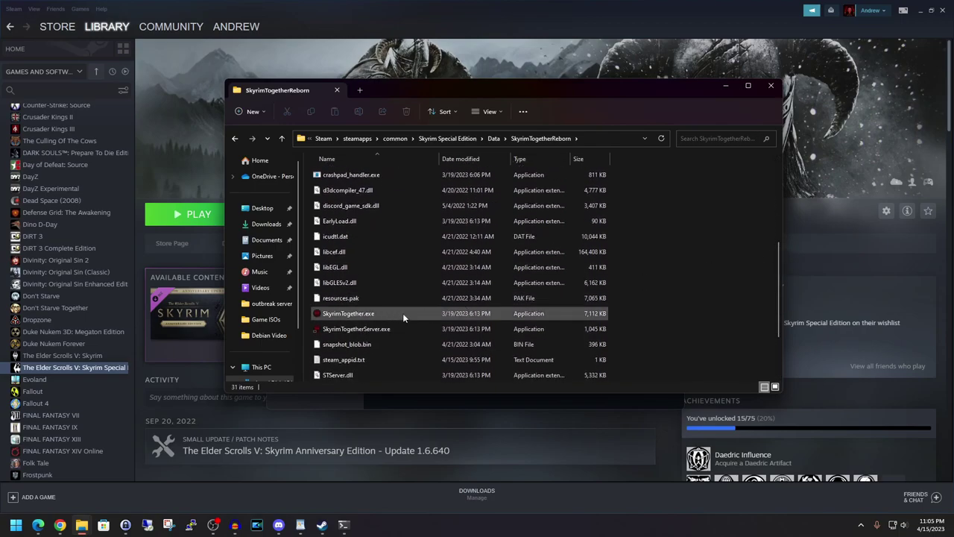
click(447, 314)
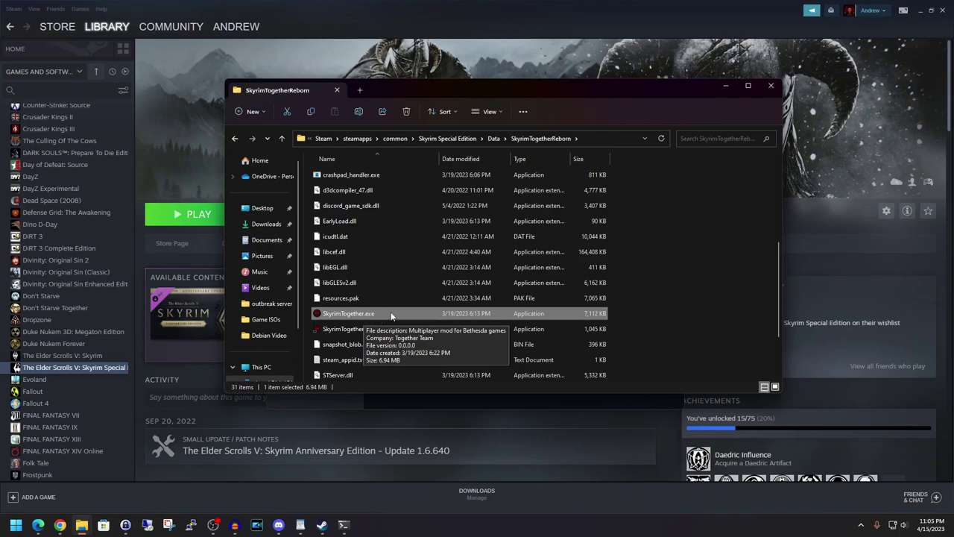
click(590, 139)
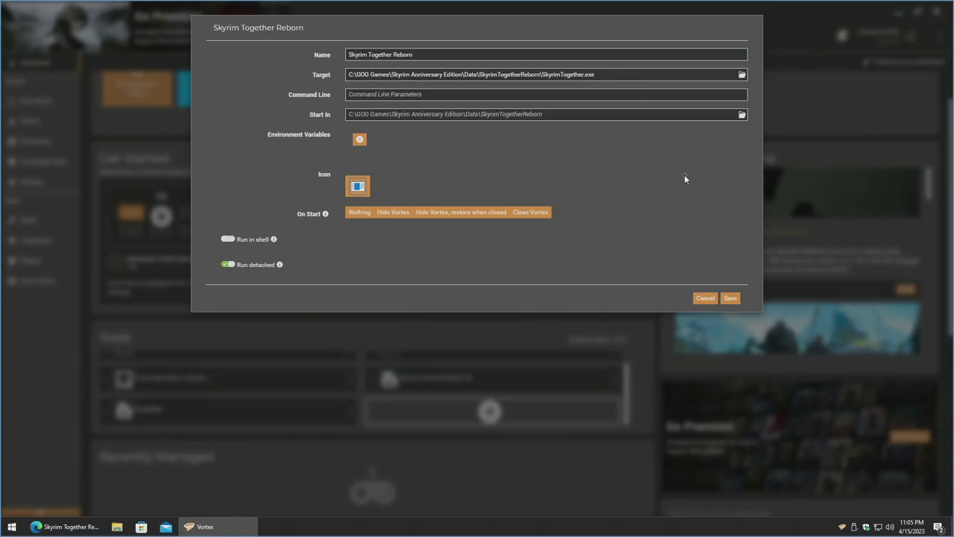
Back in Vortex, save the Skyrim Together Reborn tool and launch it from the dashboard.
click(731, 298)
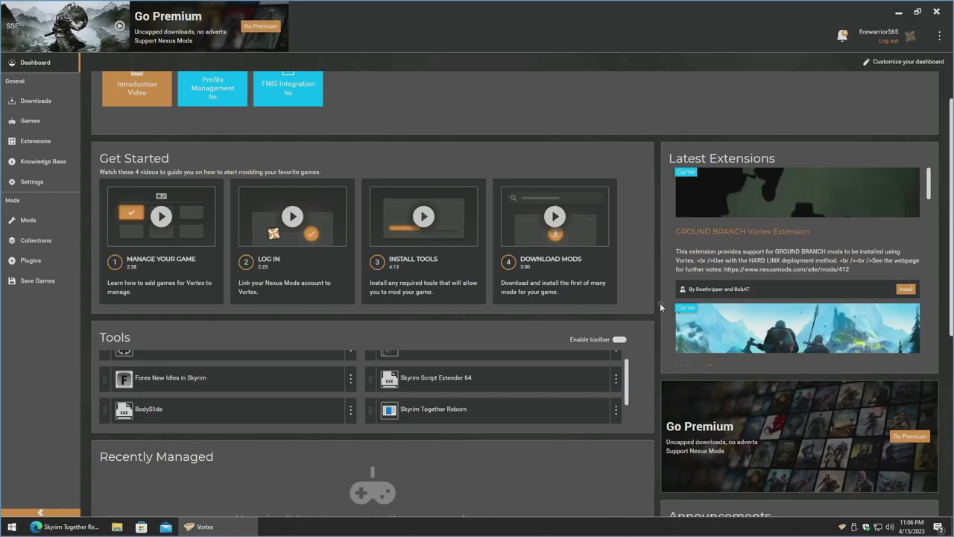
click(390, 414)
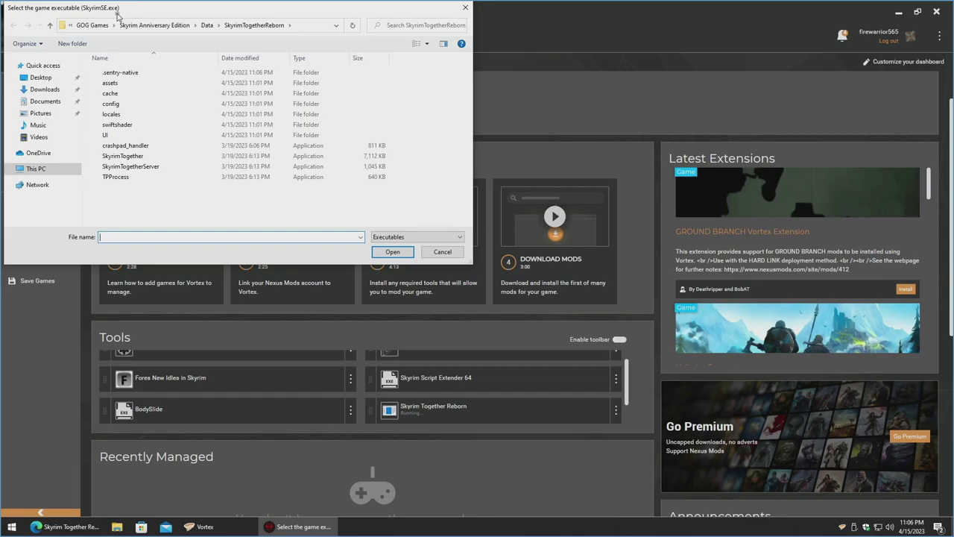
Choose SkyrimSE in C:\GOG Games\Skyrim Anniversary Edition as the game executable.
click(160, 27)
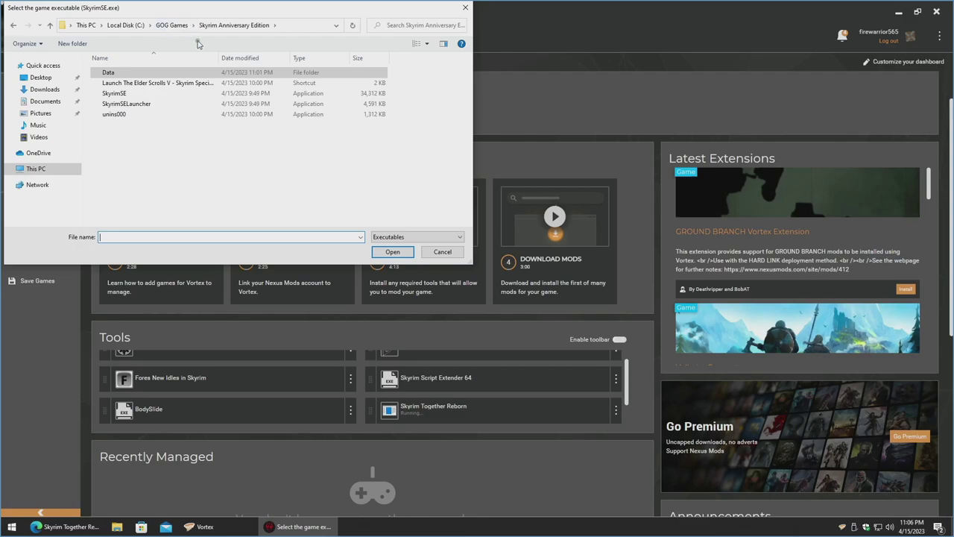
click(150, 95)
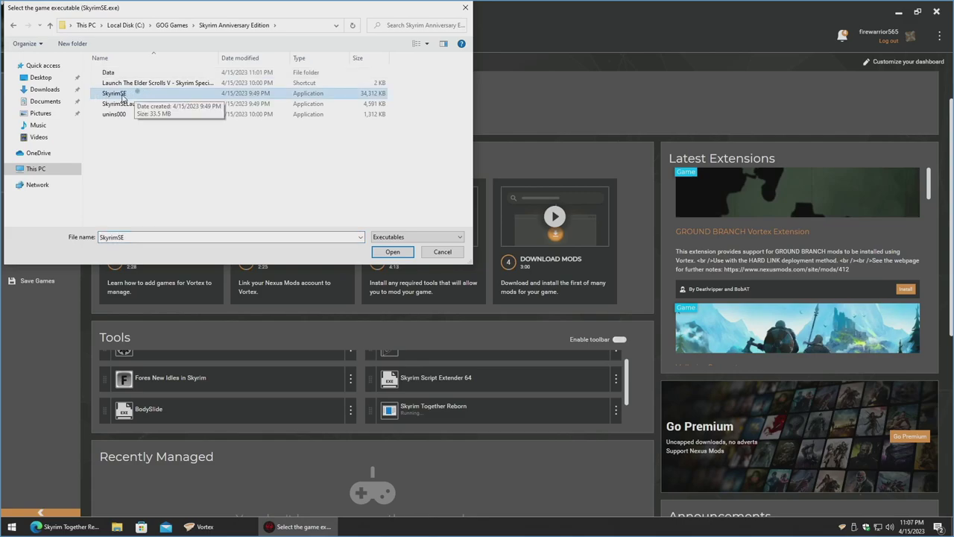
click(391, 253)
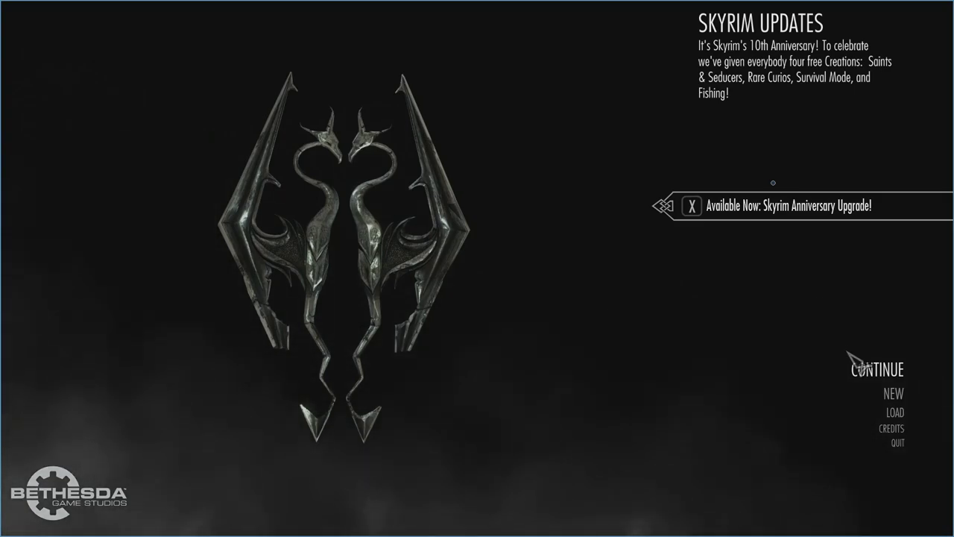
Continue from the last saved game, accept loading it with mods, and open the in-game Skyrim Together menu.
click(863, 369)
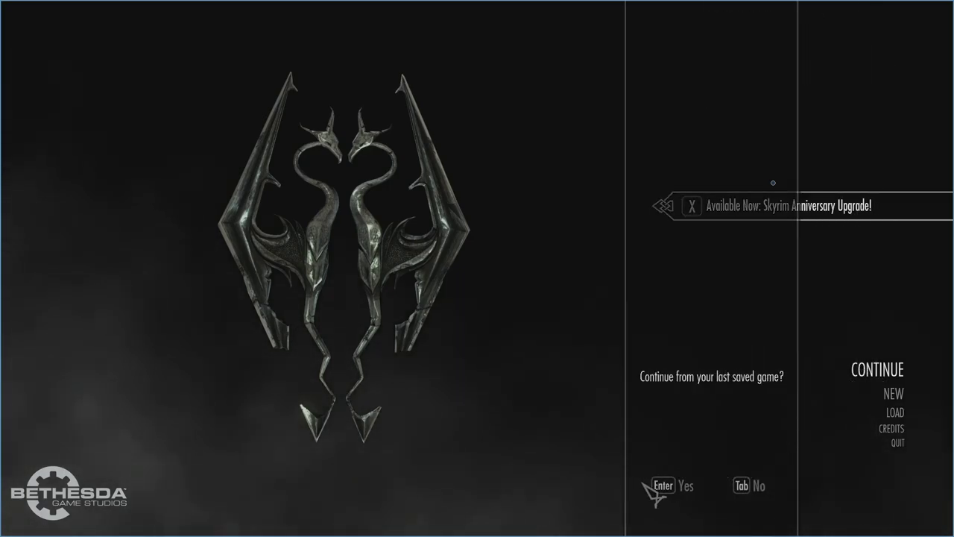
click(662, 490)
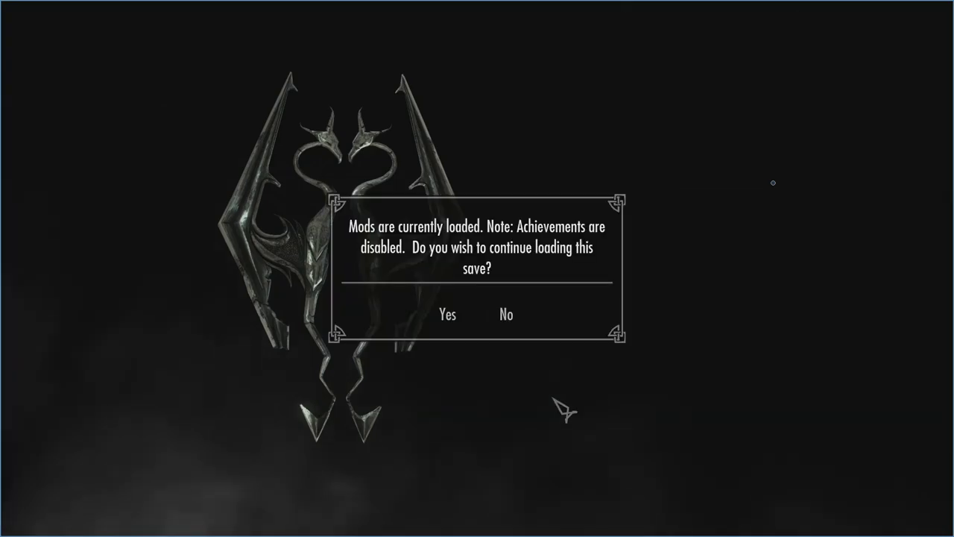
click(464, 315)
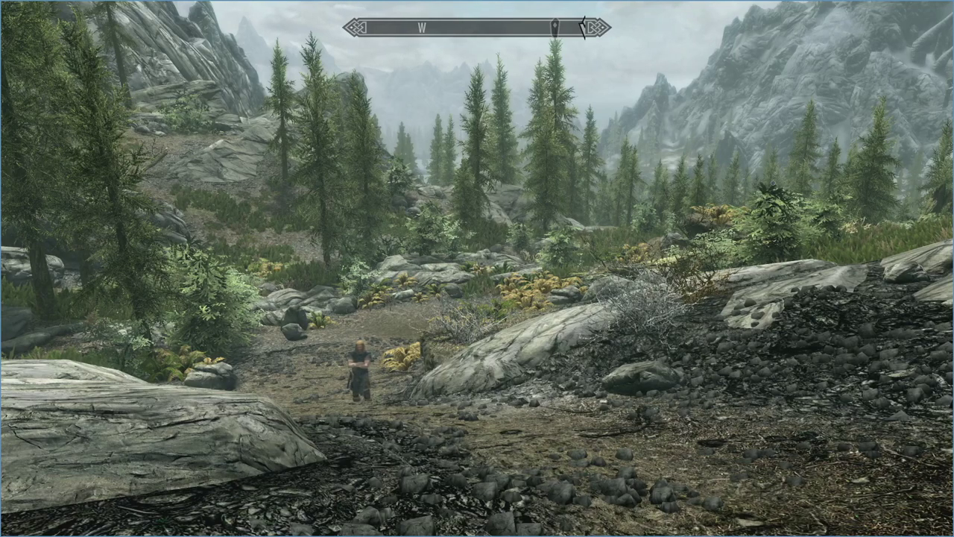
key(F2)
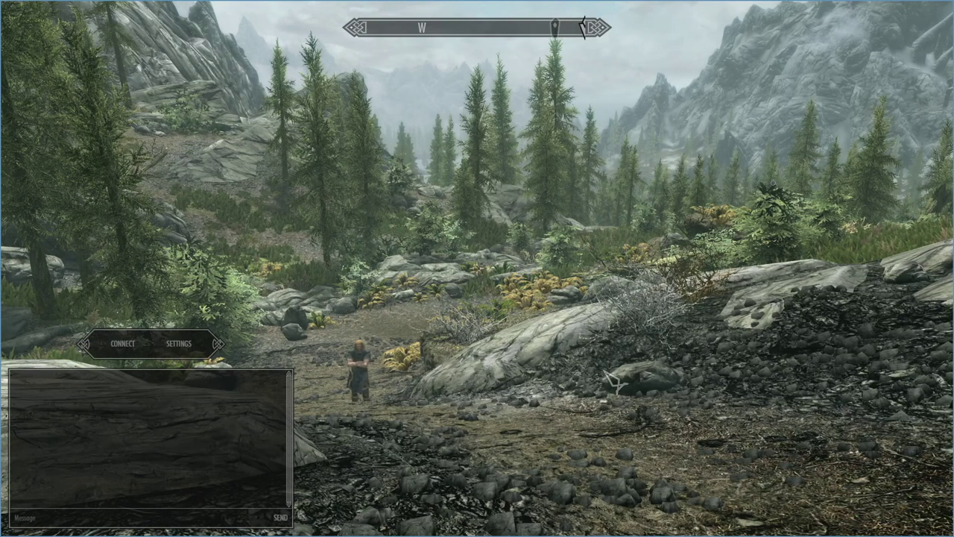